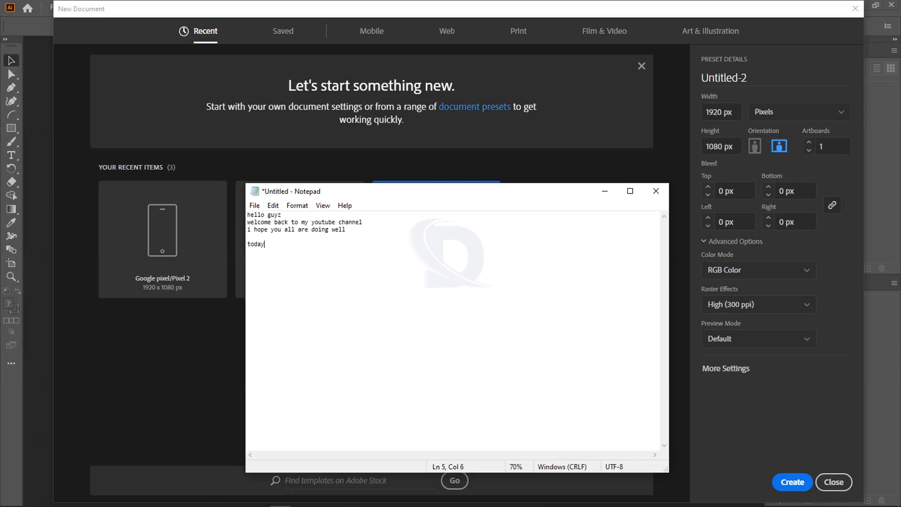
Step: Continue the note with "today i'm going to show you" and "how to create cool 3D Test Effect In Adobe Illustrator"
key(Return)
text(how to create perTest Effect In Adobe Illustrator)
key(Return)
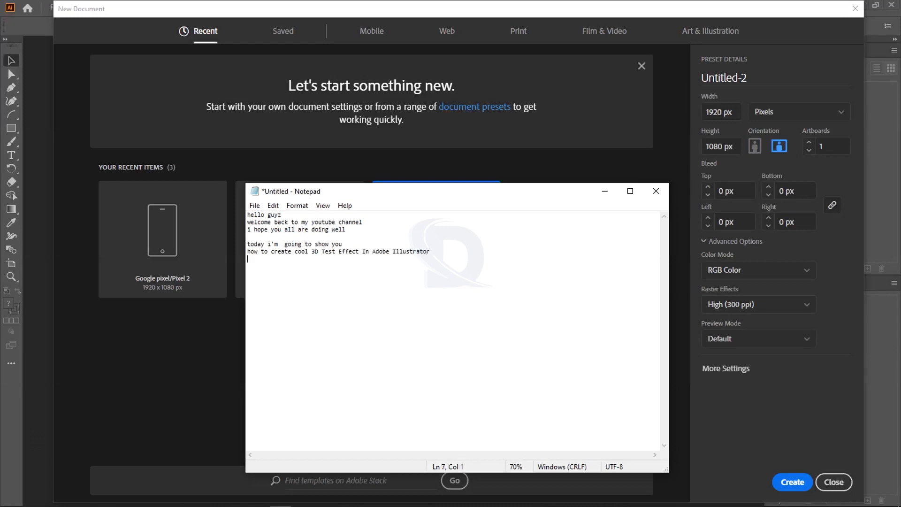
Step: Add the lines "yes! it's my very first illustrator video i hope you'll like this video", "so let's begin" and "open illustrator....." to the note
text(yes! it's my very first illustrator video i hope you'll like this vi)
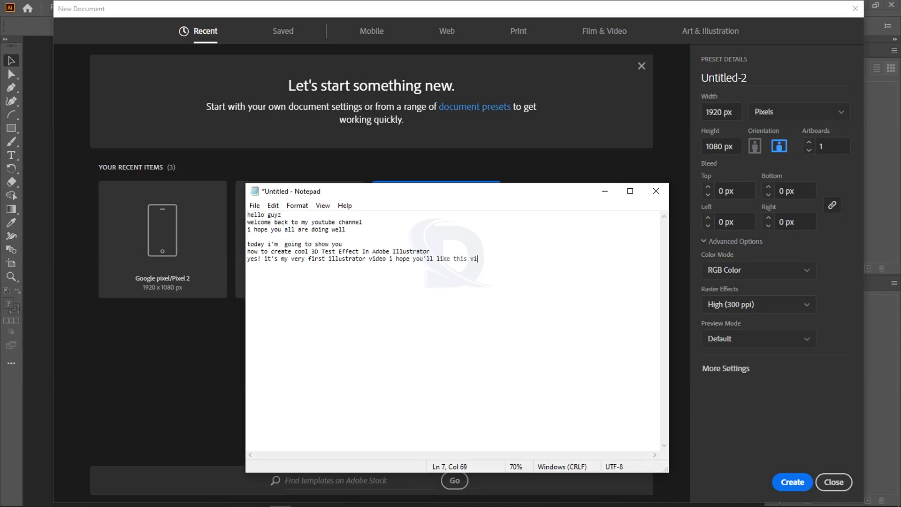
text(deo  so let's begin)
key(Return)
text(open illustrator.....)
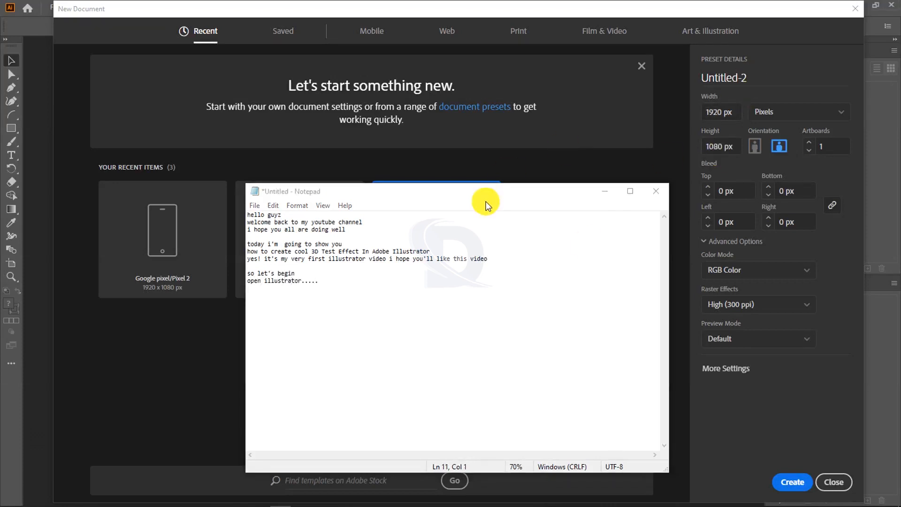
Step: Switch to Illustrator and name the new document "3D Text Effect"
key(alt+Tab)
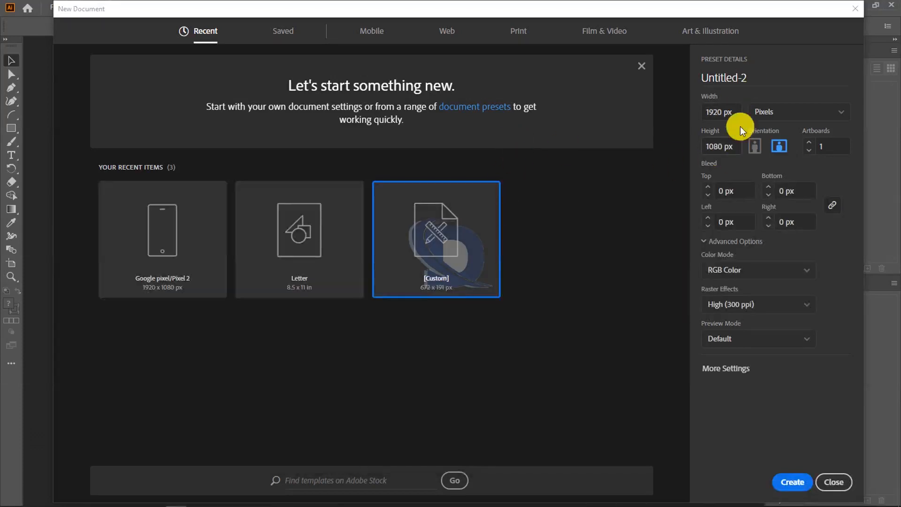
key(shift+Tab)
text(3D Text Effect)
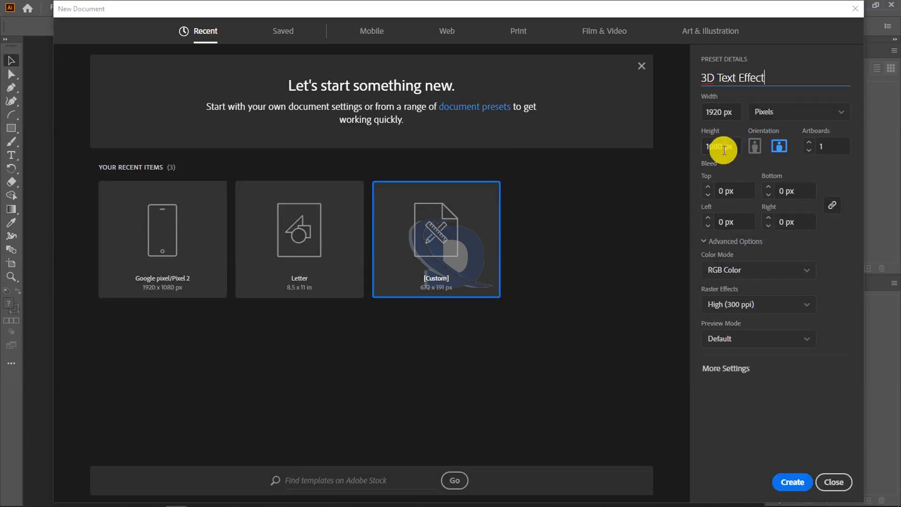
Step: Switch to Notepad and add "you guyz can see what document size i'm using you can use any size you want...."
key(alt+Tab)
key(Return)
text(you guyz can see what document size i'm using)
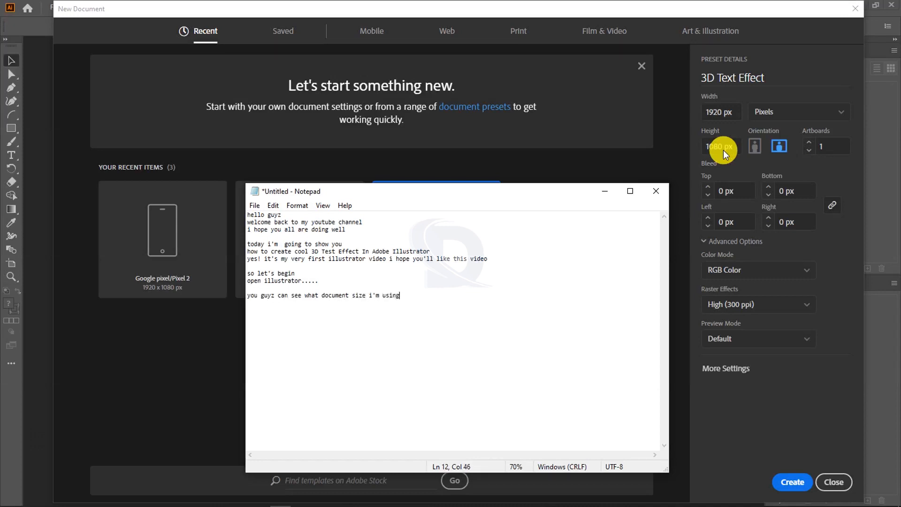
text( you can use any size you want....)
Step: Switch to Illustrator and create the 1920 x 1080 px document with its current preset details
click(744, 101)
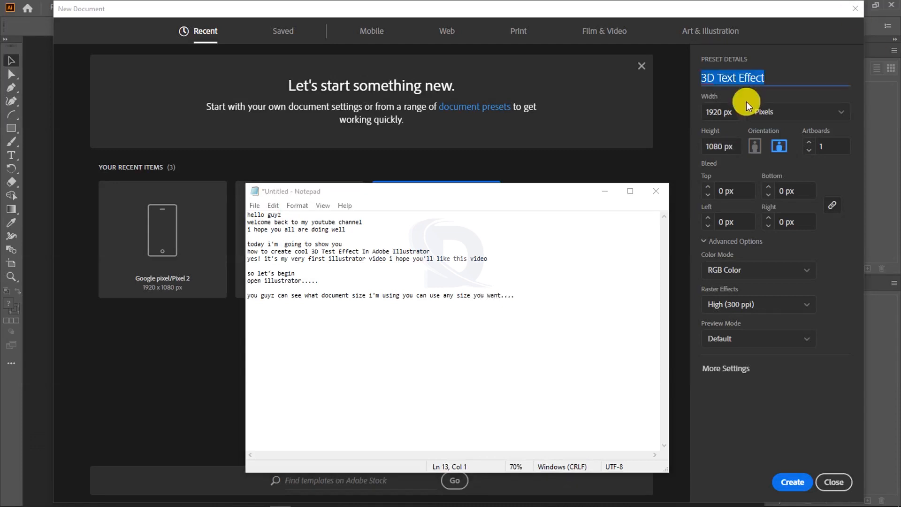
click(729, 305)
click(728, 323)
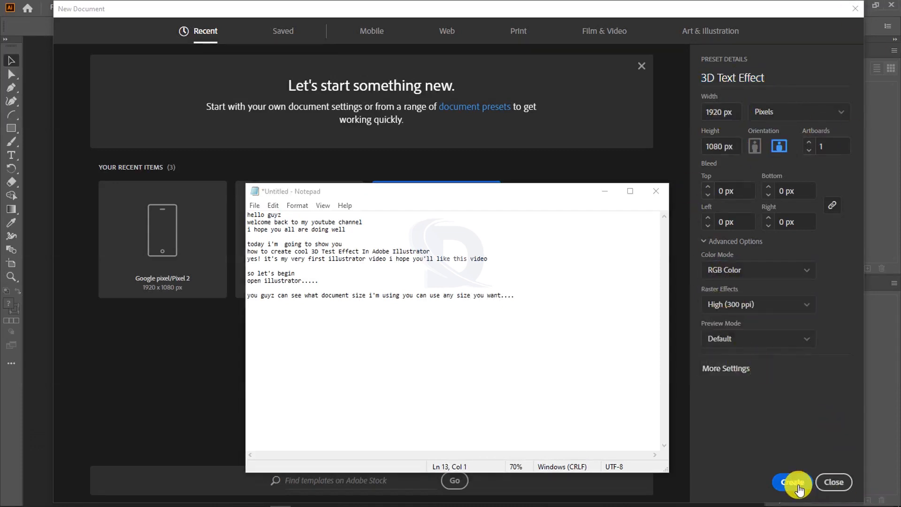
click(792, 481)
Step: In Notepad, add "yes our artboard ready to use" and "then firstly we need to add a rectangular shape so select rectangle tool"
key(alt+Tab)
text(yes our artboard ready to use)
click(160, 298)
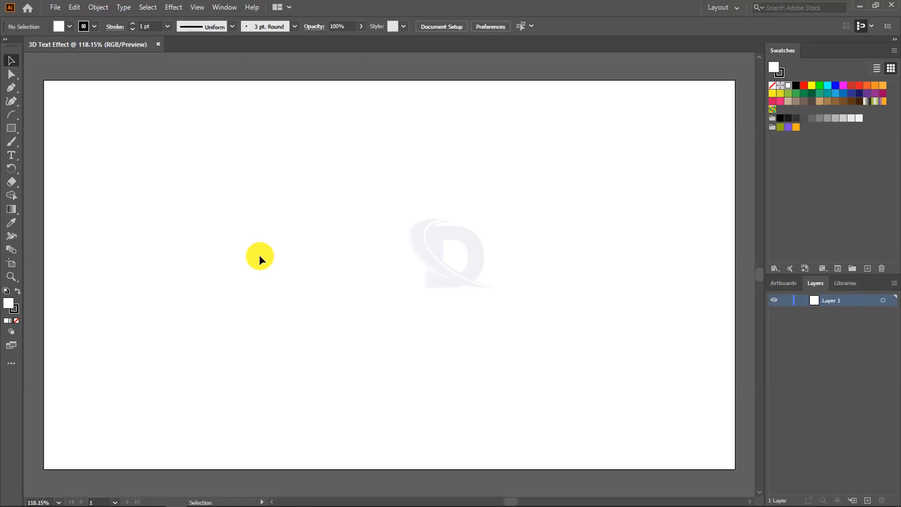
key(alt+Tab)
text(firstly )
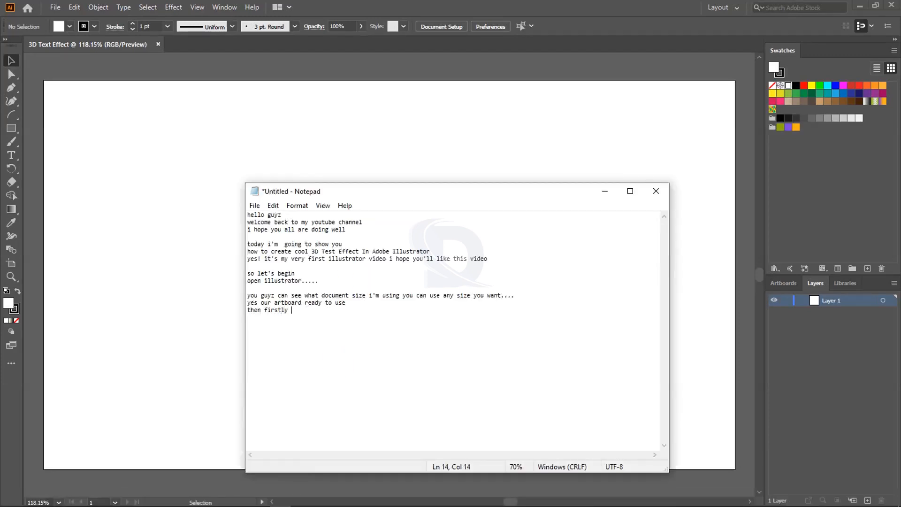
text(we need to add a rectangular shape so select rectangle tool)
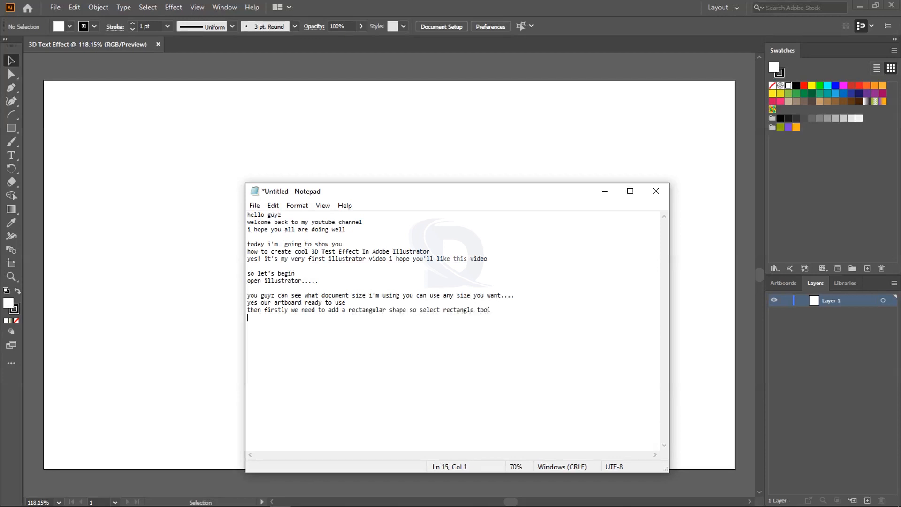
Step: Switch to Illustrator and draw a rectangle covering the whole artboard
key(alt+Tab)
click(11, 128)
scroll(33, 155, down, 1)
drag(44, 67, 735, 455)
drag(389, 66, 390, 66)
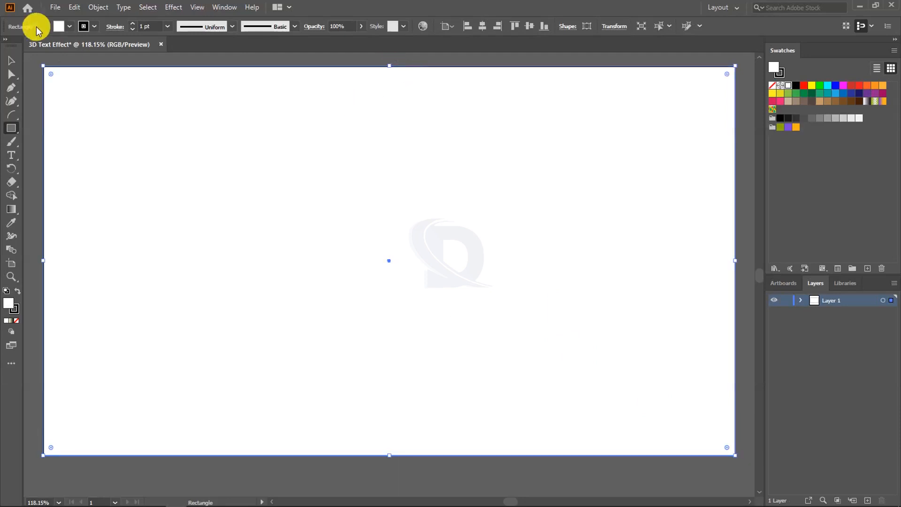
Step: Fill the background rectangle with the very dark blue #04080f
double_click(8, 303)
click(309, 297)
drag(372, 296, 372, 217)
click(315, 296)
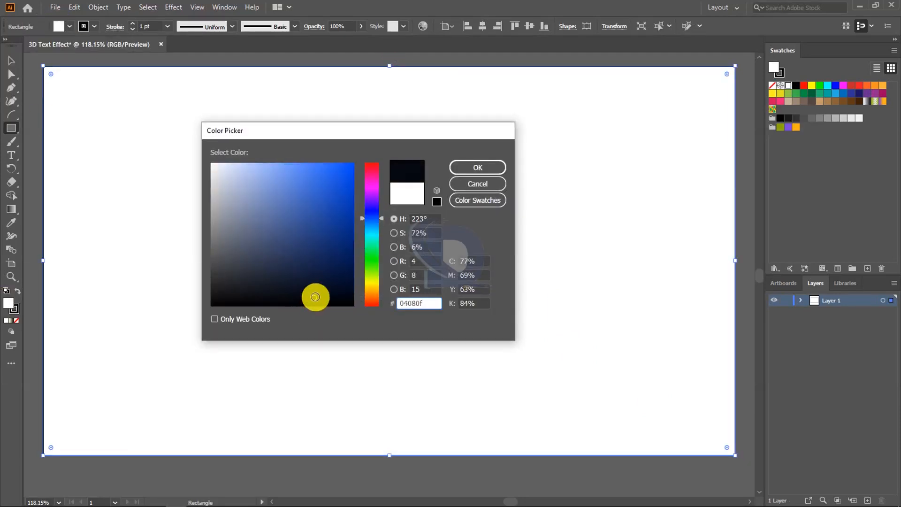
click(477, 167)
key(v)
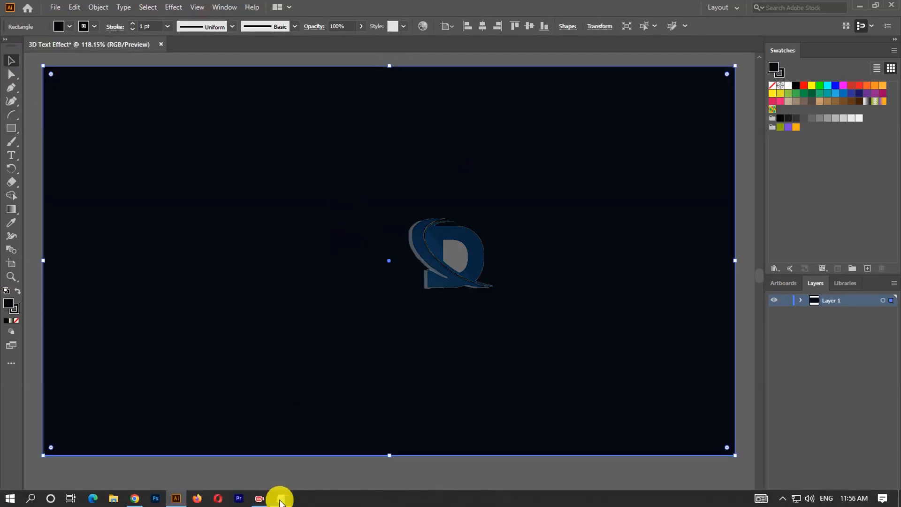
Step: Switch to Notepad and add the line "then create new layer by clicking on new layer icon"
click(273, 499)
text(then create new layer by clickin on )
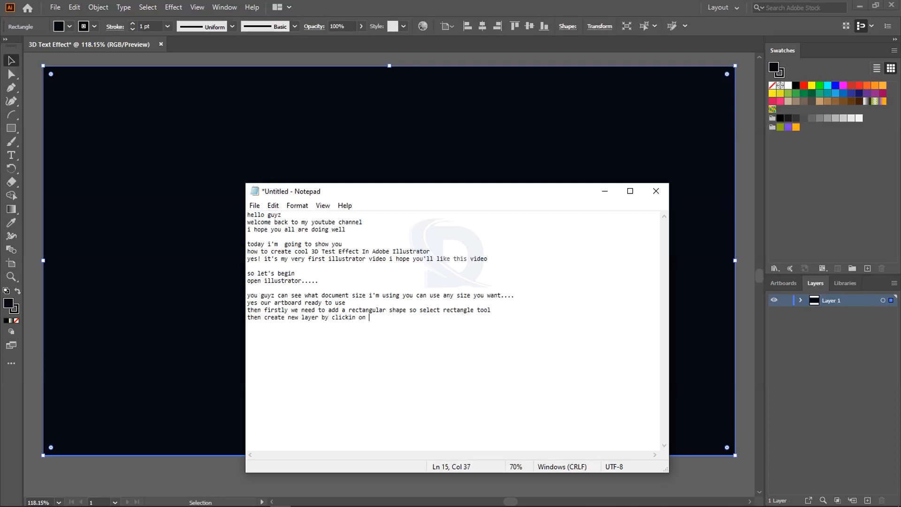
text(g)
key(Right)
key(Right)
key(Right)
key(Right)
text(new layer icon)
Step: In Illustrator, create a new layer named "Main" and move the rectangle from Layer 1 into it
click(867, 500)
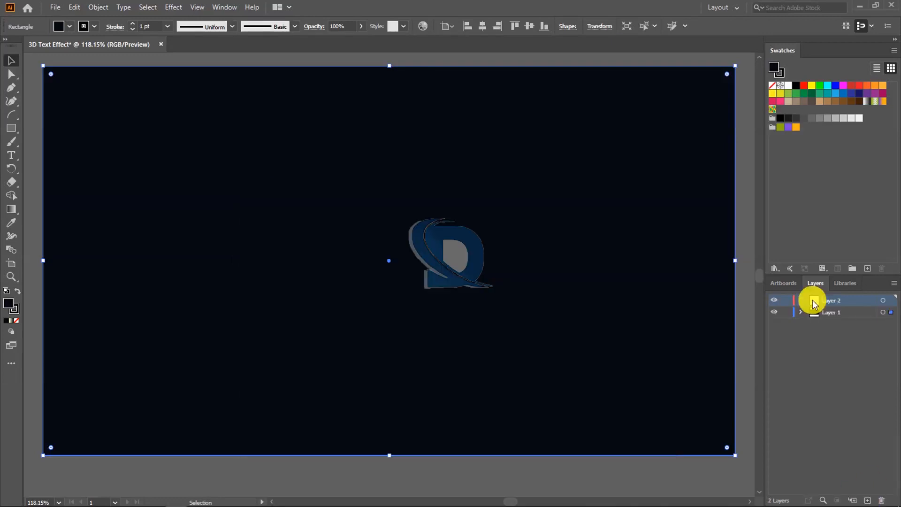
double_click(830, 300)
text(Main)
key(Return)
click(801, 312)
drag(844, 324, 829, 299)
Step: Lock Layer 1 and rename the rectangle inside the Main layer as "BG"
click(786, 312)
click(801, 300)
double_click(843, 311)
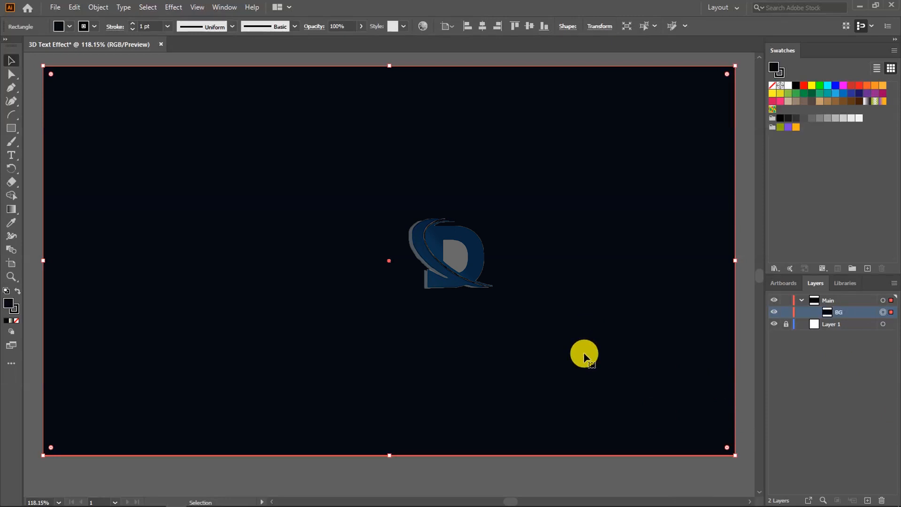
Step: Switch to Notepad and add the line "then add text" to the note
click(280, 498)
text(sorry)
key(BackSpace)
key(BackSpace)
key(BackSpace)
key(BackSpace)
key(BackSpace)
key(BackSpace)
key(BackSpace)
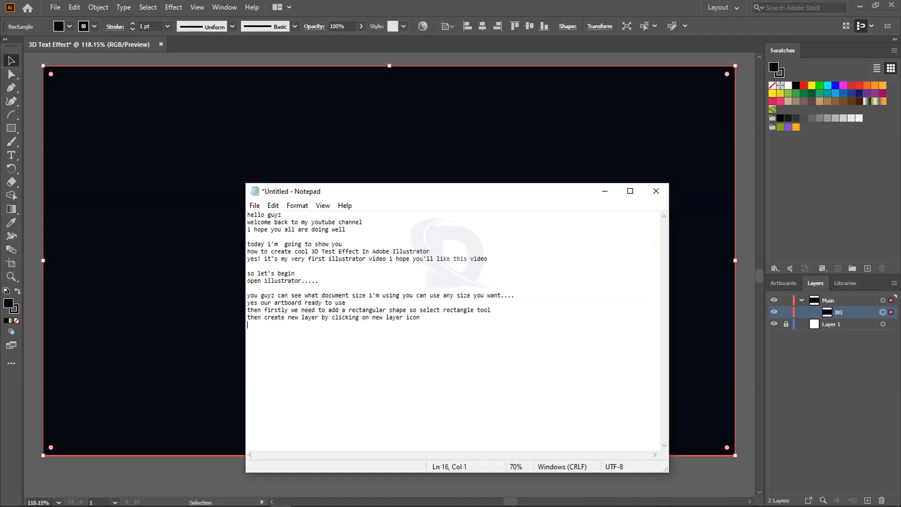
text(then we add a)
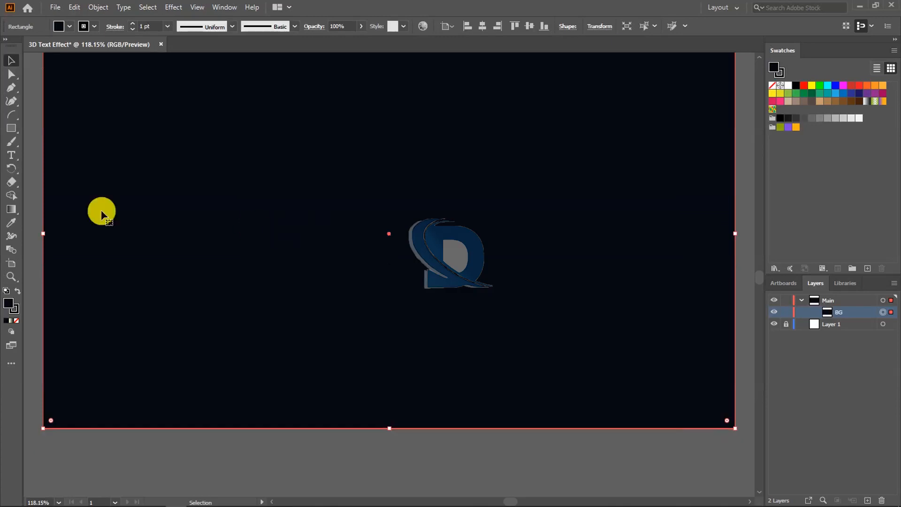
Step: Switch to Illustrator, place a text object on the dark background and set its font size to 150 pt
scroll(101, 213, up, 1)
key(t)
click(355, 241)
drag(548, 27, 520, 28)
text(150)
key(Return)
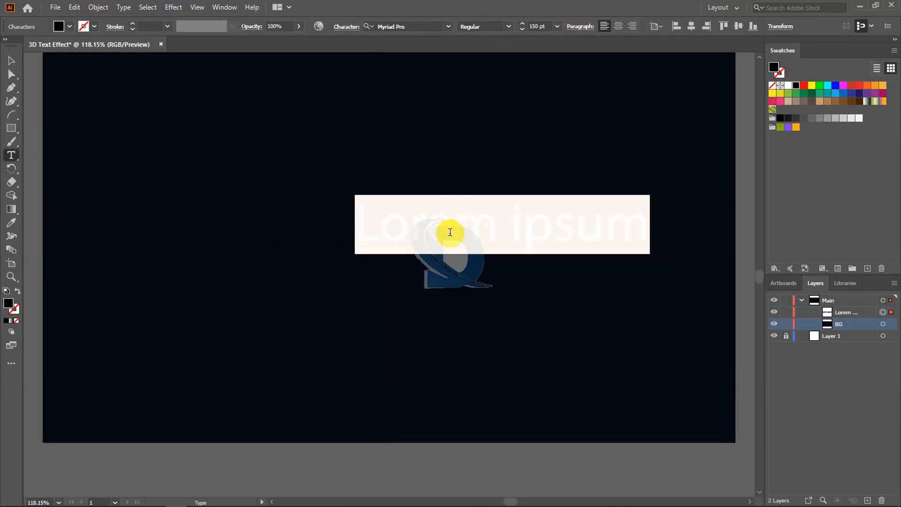
Step: Replace the placeholder text with "SPEED" and set its font to hanson
text(SPEED)
key(ctrl+a)
click(449, 27)
text(hanson)
click(418, 144)
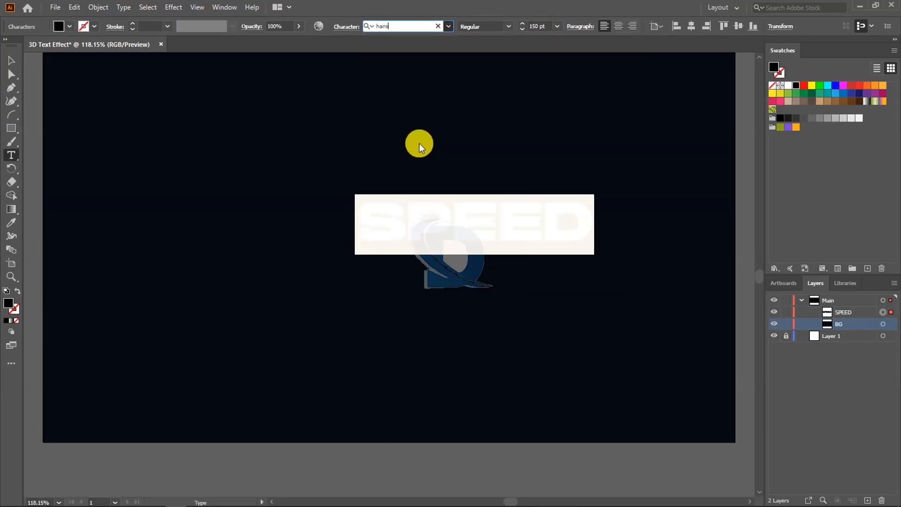
Step: Move the SPEED text and align it to the centre of the artboard
click(480, 229)
key(Escape)
drag(463, 213, 401, 219)
click(700, 27)
click(715, 26)
click(761, 27)
Step: Set the fill colour of the SPEED text to white
double_click(8, 304)
key(Return)
double_click(8, 303)
drag(235, 188, 201, 155)
key(Return)
Step: Duplicate the SPEED text directly below the original and change the copy to "CONTROL"
drag(421, 245, 420, 287)
double_click(388, 296)
key(ctrl+a)
text(CONTROL)
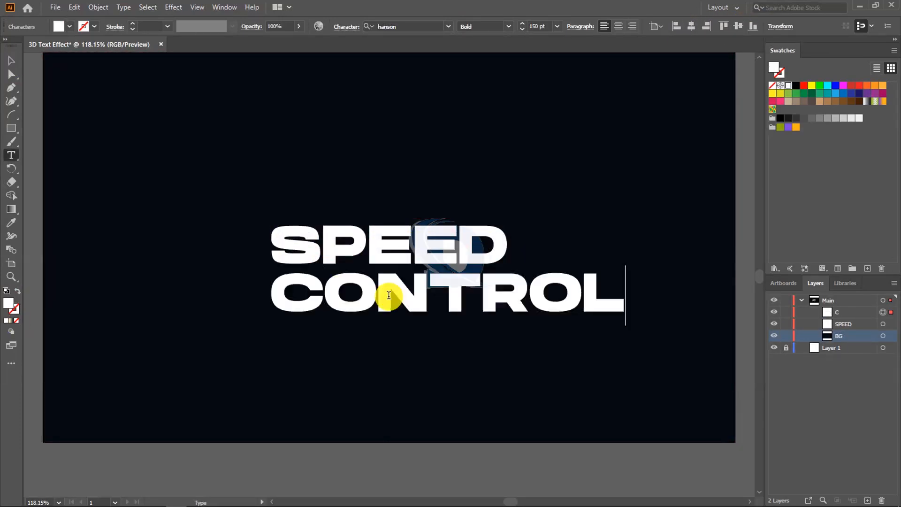
Step: Narrow the CONTROL text horizontally to about the width of the SPEED text
key(ctrl+a)
drag(624, 323, 514, 327)
click(12, 62)
Step: Switch to Notepad, add "then select both text layer and align properly" and minimize the note window
click(281, 499)
text(the)
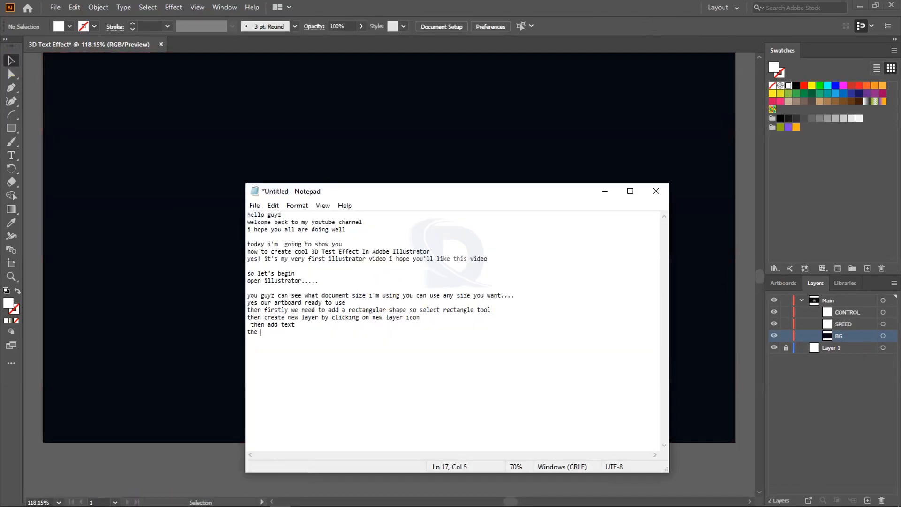
text(n select both text layer and align)
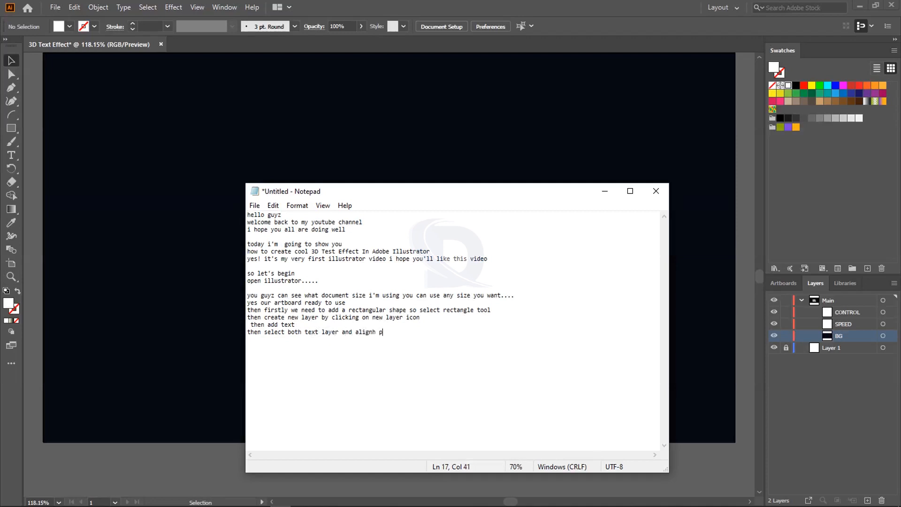
text( properly)
key(Return)
click(604, 192)
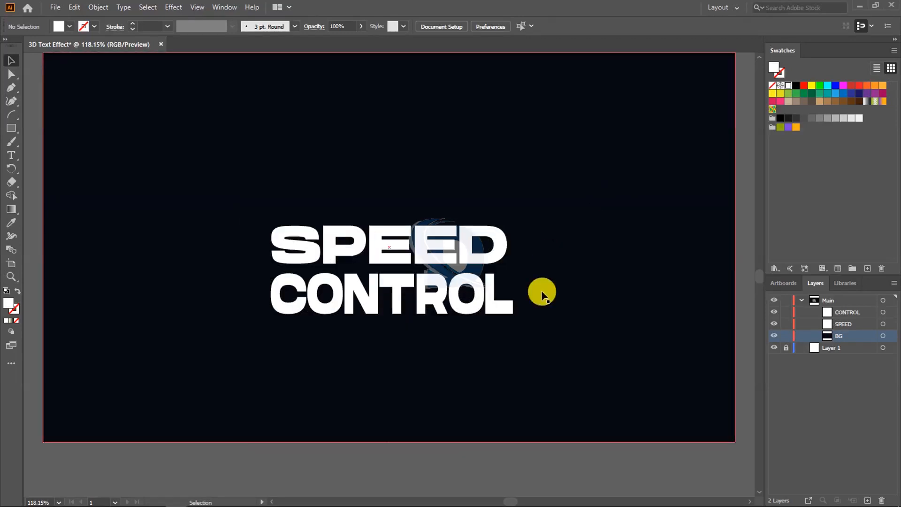
Step: Select the SPEED and CONTROL texts together and convert them to outlines
click(884, 335)
click(883, 323)
click(884, 335)
click(884, 324)
click(884, 312)
shift+click(399, 261)
right_click(400, 261)
click(438, 337)
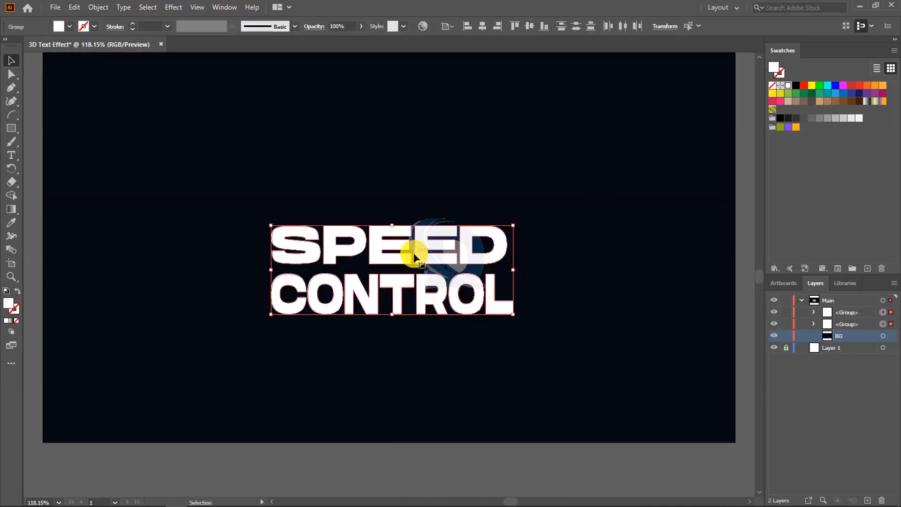
Step: Group the two outlined words and rename the group as "Text"
key(ctrl+g)
double_click(846, 312)
text(Text)
key(Return)
click(774, 312)
click(774, 312)
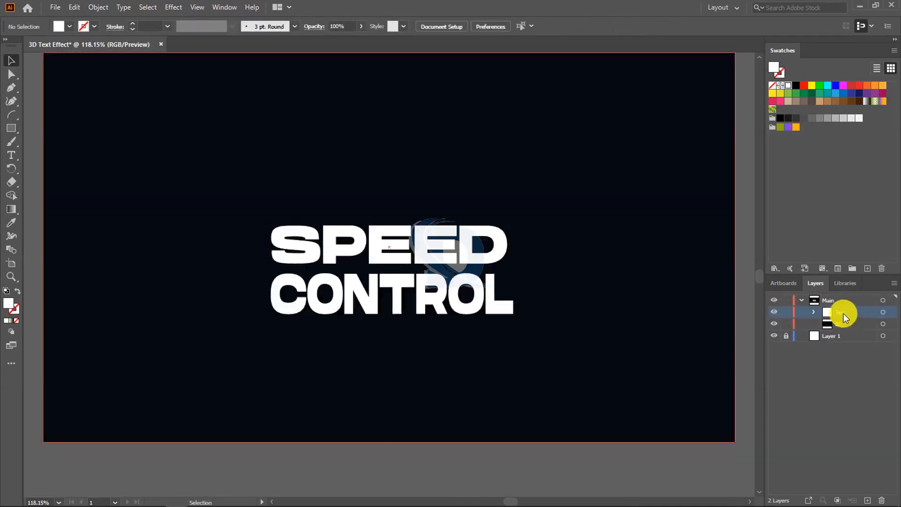
Step: Copy the Text group and paste the copy in front, exactly over the original
key(ctrl+v)
key(Delete)
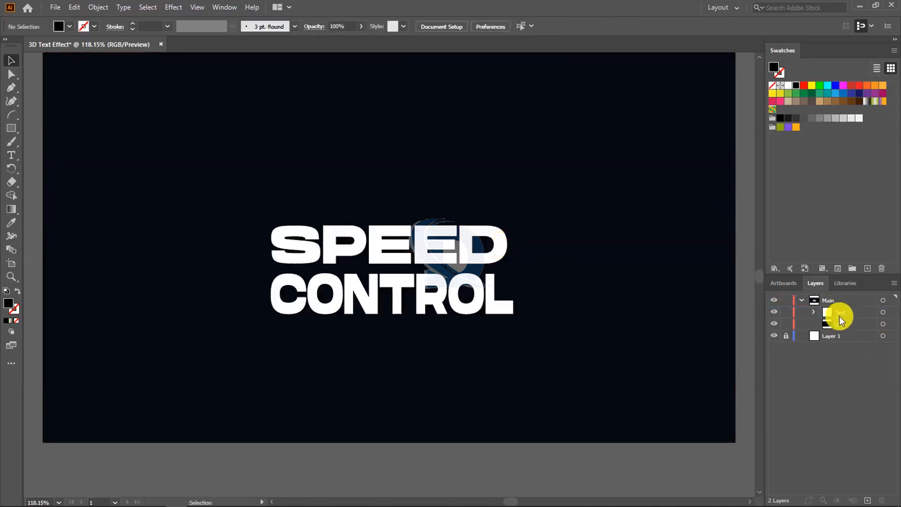
click(393, 280)
key(ctrl+c)
key(ctrl+f)
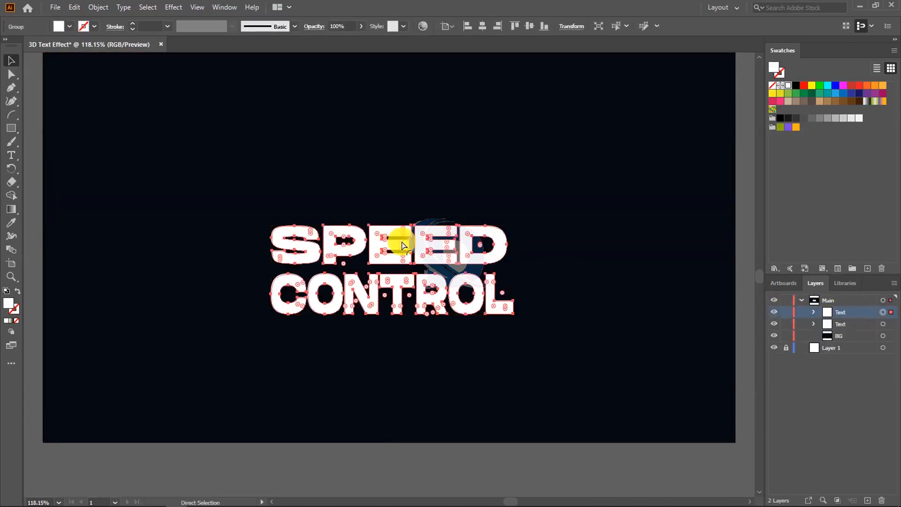
Step: Switch to Notepad and add "then copy text by CTRL+C and Paste over the layer by pressing CTRL+F"
key(alt+Tab)
text(then copy text by CTRL+C and Paste over the layer by )
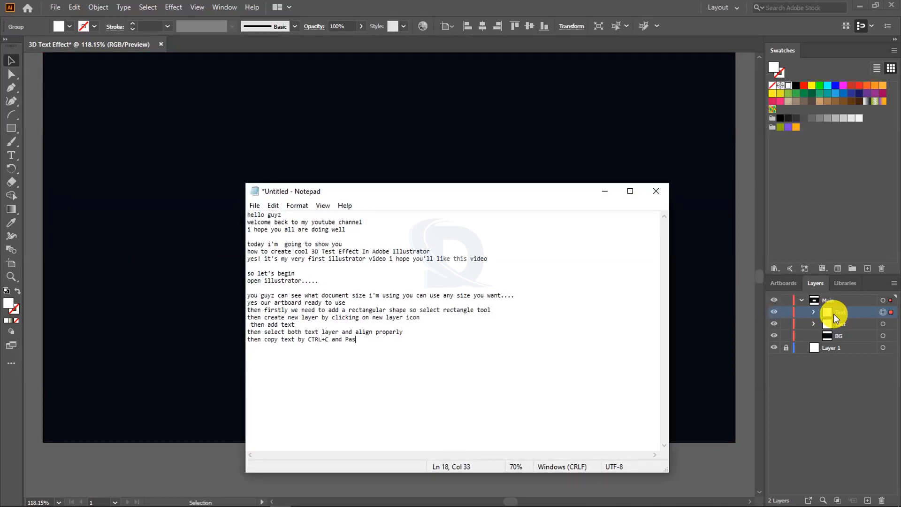
text(pressing CTRL+F)
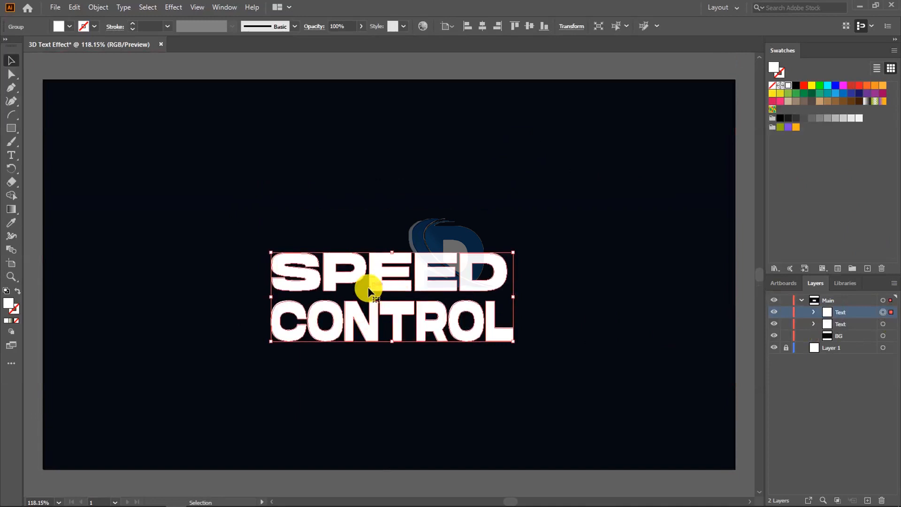
Step: In Illustrator, try to align the front Text group to the centre of the artboard
click(483, 27)
click(531, 28)
key(ctrl+z)
key(ctrl+z)
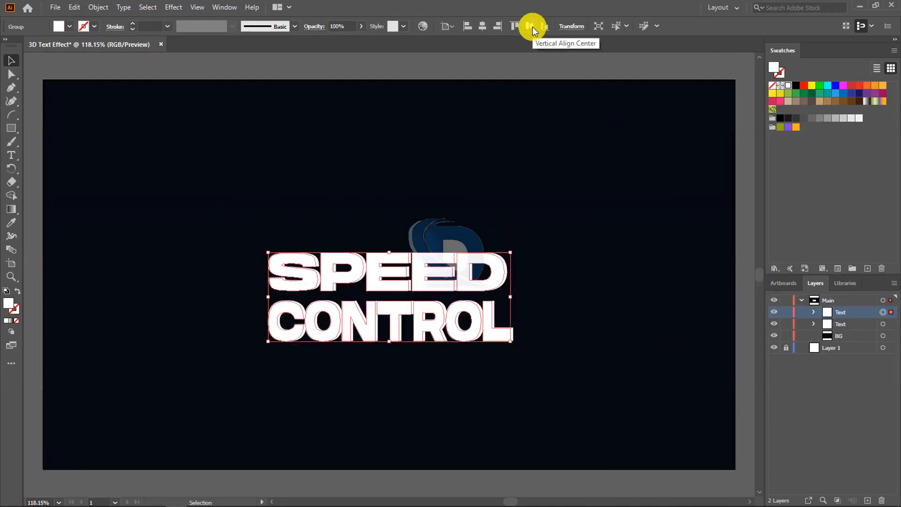
double_click(837, 326)
text(Blend_01)
key(Return)
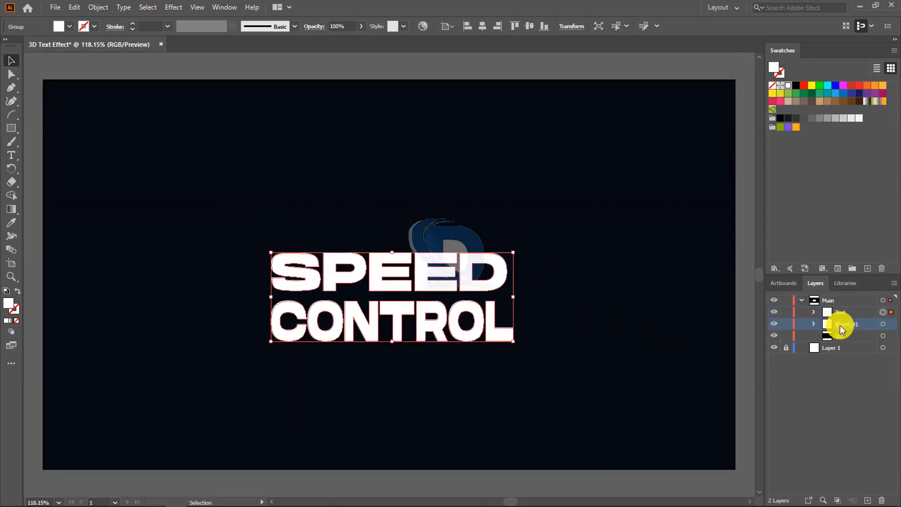
click(883, 300)
click(844, 348)
double_click(551, 319)
key(ctrl+z)
key(ctrl+z)
Step: Rename the lower Text group in the Main layer as "Blend_01"
double_click(841, 324)
text(Blend_01)
key(Return)
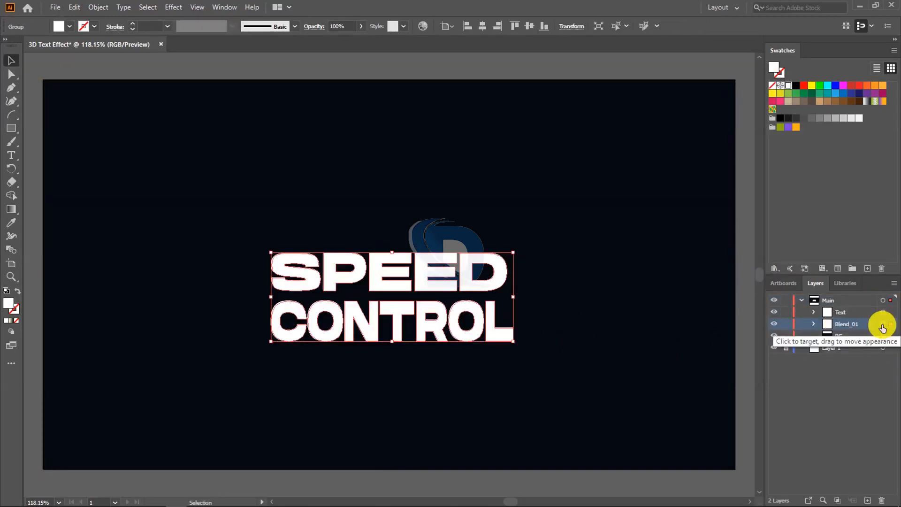
key(ctrl+j)
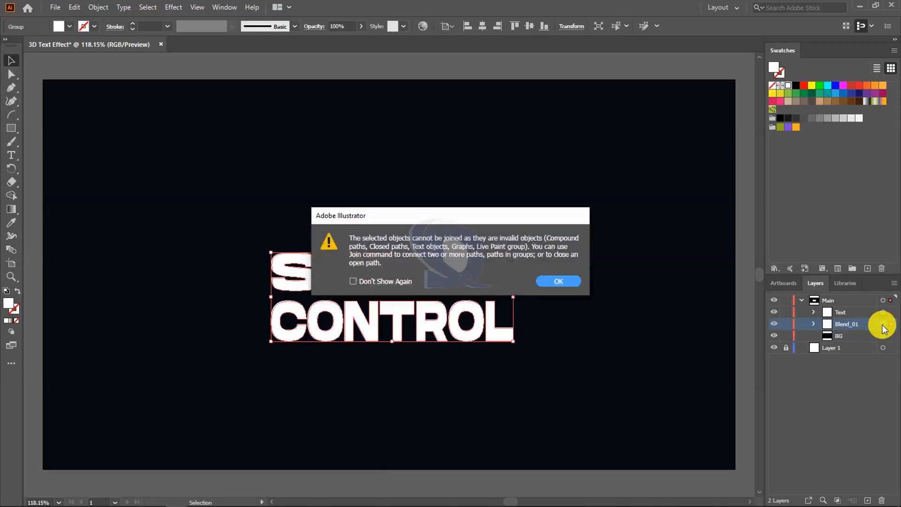
click(560, 281)
key(ctrl+f)
double_click(844, 324)
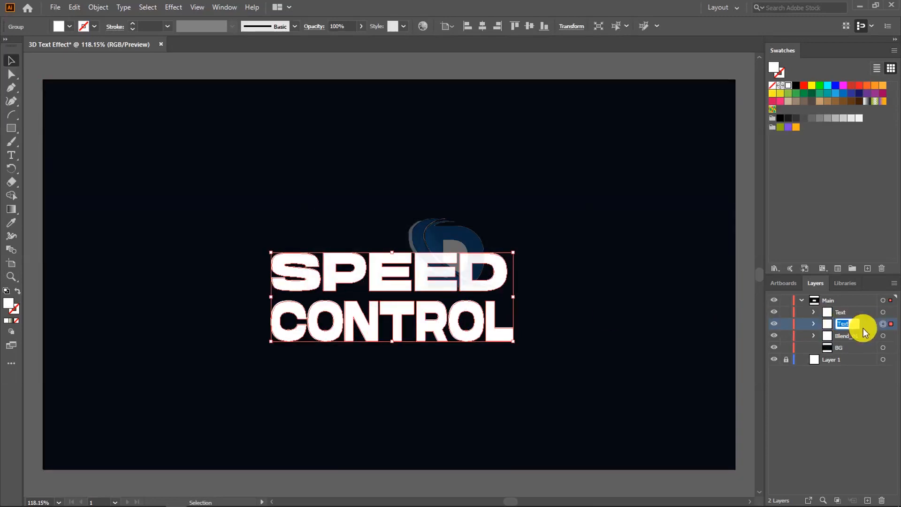
key(Escape)
key(Delete)
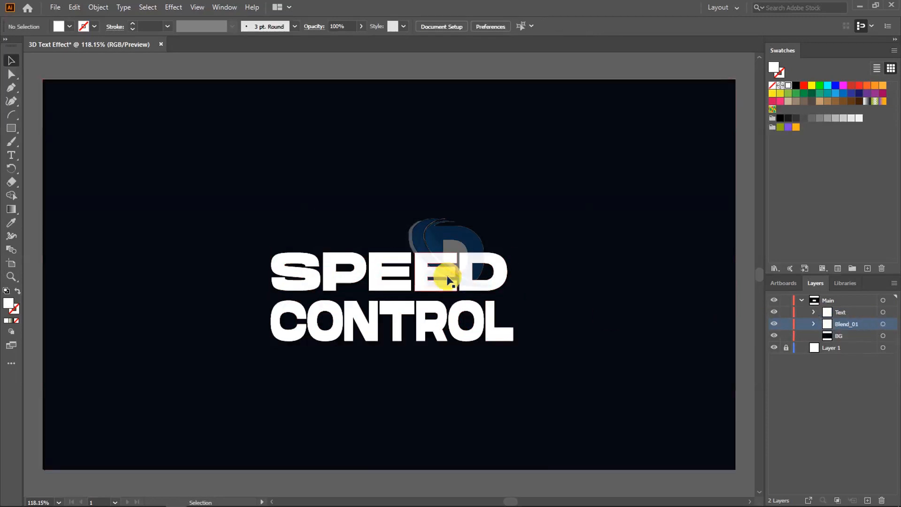
Step: Paste another copy of the text in front, name it "Blend_02" and place it directly beneath Blend_01
click(882, 323)
key(ctrl+j)
click(352, 281)
click(558, 281)
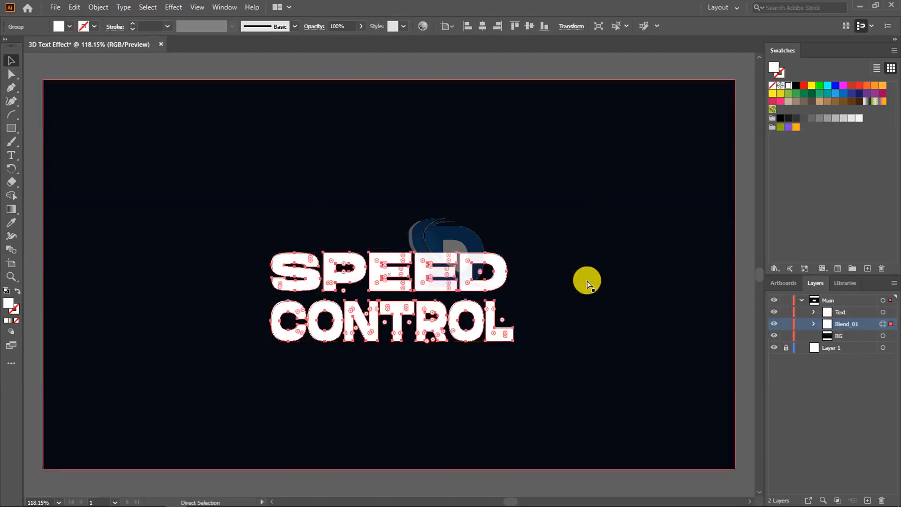
key(ctrl+f)
double_click(844, 324)
text(Blend_02)
drag(846, 336, 845, 321)
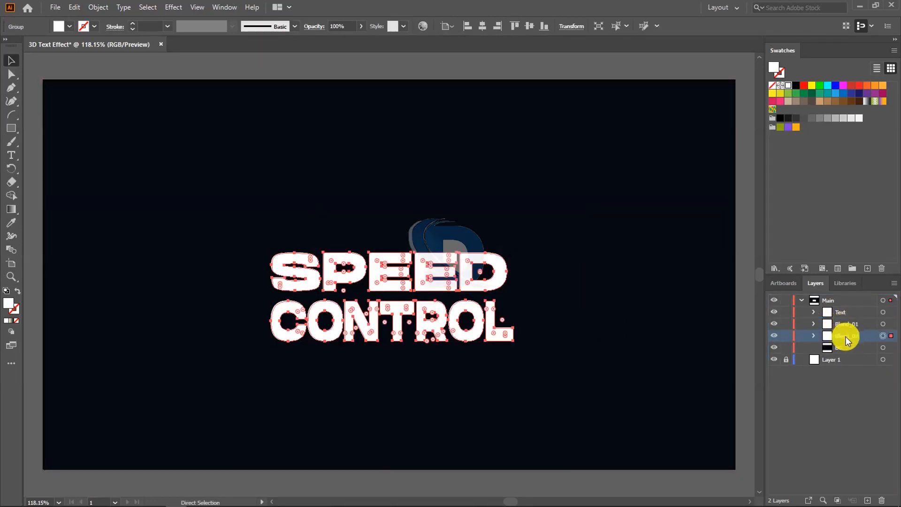
Step: Show the Properties panel and dock it above the Swatches panel
click(225, 7)
click(282, 440)
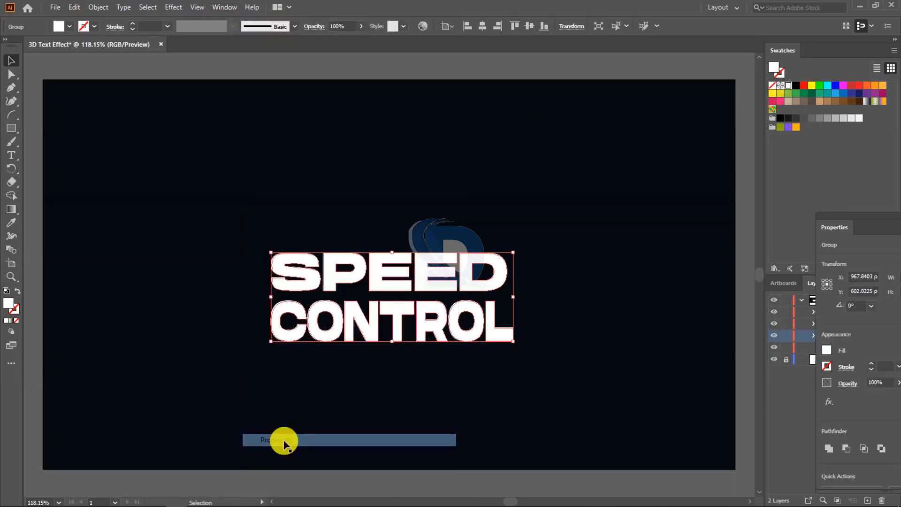
click(893, 322)
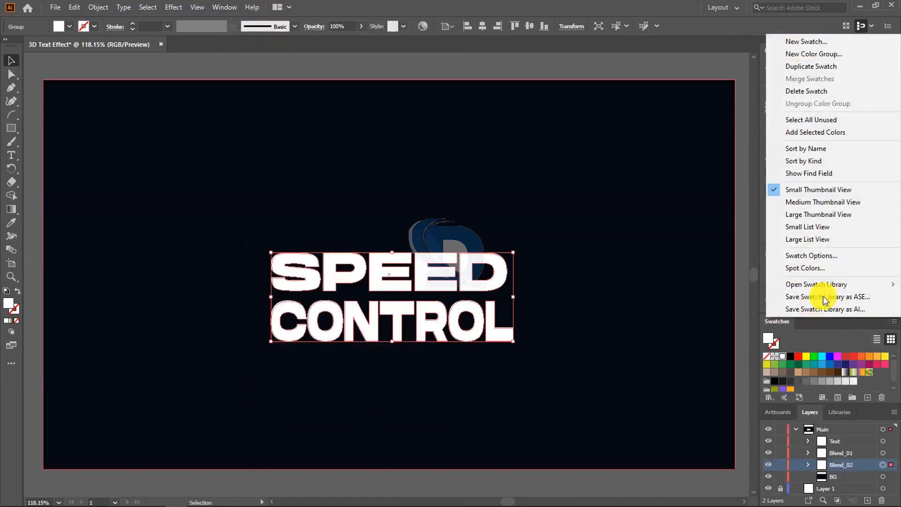
Step: Offset the Blend_02 text by adding 60 px to its Y position and reduce its width by 70 px
click(811, 92)
click(483, 276)
click(812, 116)
text(+60)
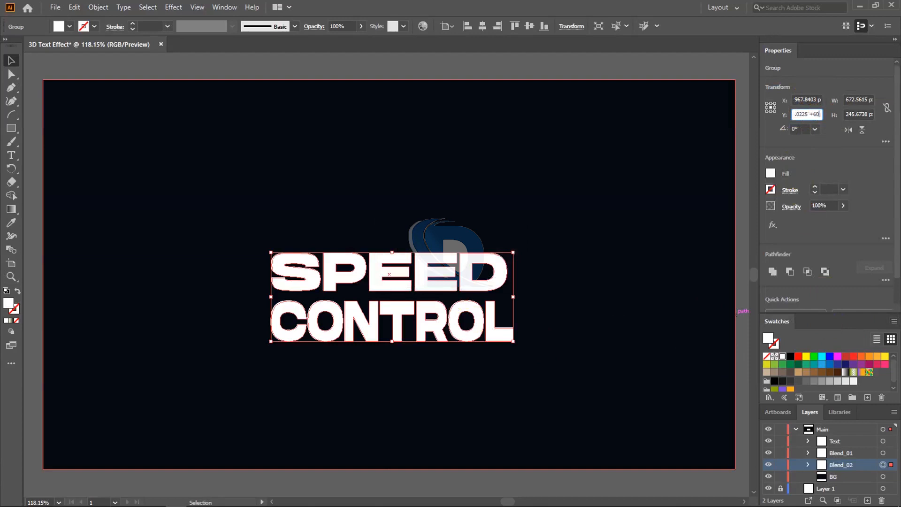
key(Return)
click(868, 100)
text(+)
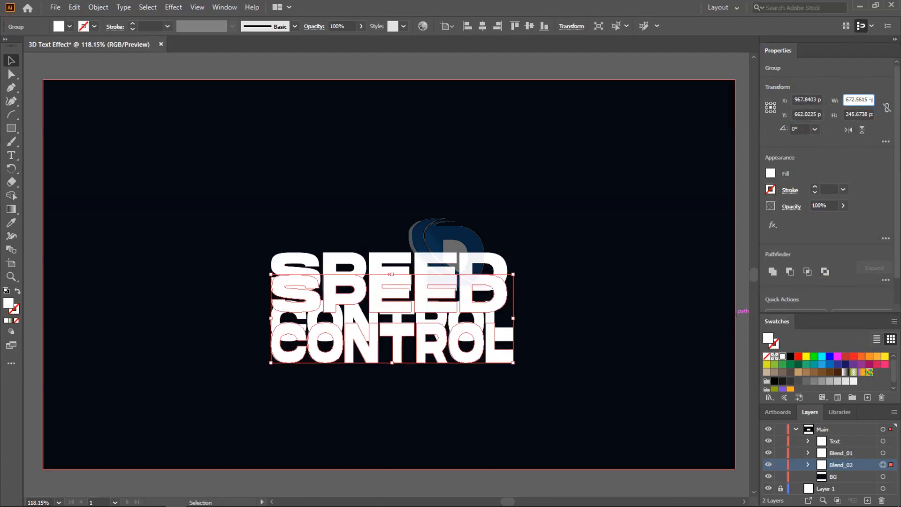
text(70)
key(Return)
Step: Collect the Main layer as an asset for export
scroll(832, 422, down, 2)
click(826, 429)
click(808, 500)
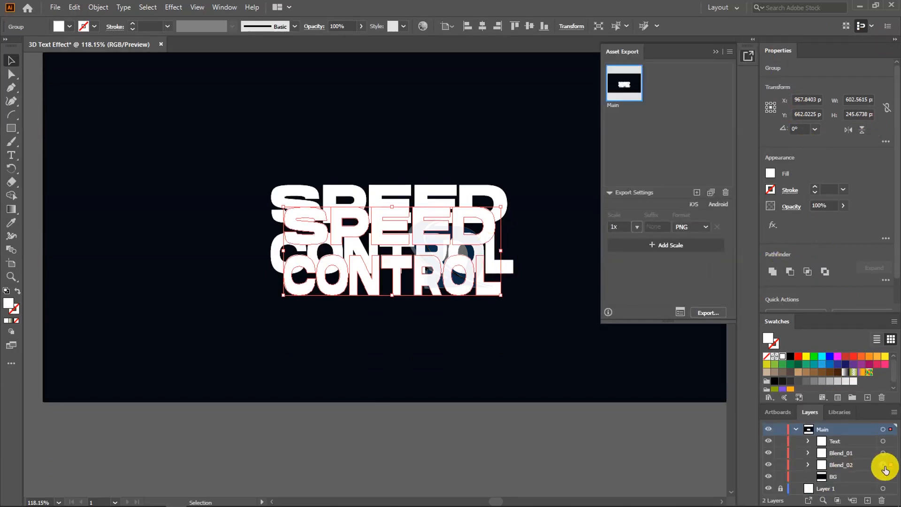
Step: Copy the Blend_02 group in place beneath the original and rename the copy as "Shadow"
scroll(482, 338, up, 2)
click(836, 465)
click(882, 465)
click(840, 465)
key(ctrl+c)
key(ctrl+f)
double_click(841, 476)
text(Dhadow)
key(Return)
Step: Hide the Text, Blend_01 and Blend_02 groups and set the fill colour to #14100e
drag(768, 465, 768, 430)
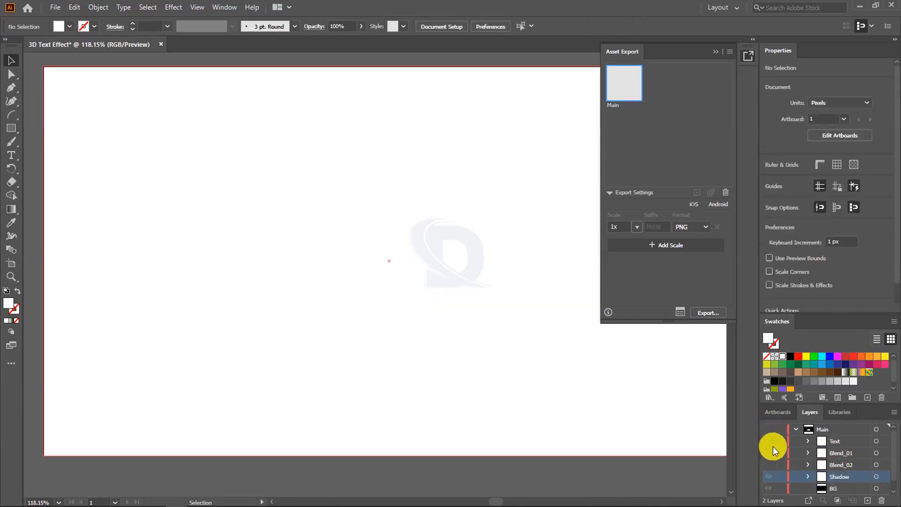
click(769, 430)
double_click(10, 303)
click(256, 295)
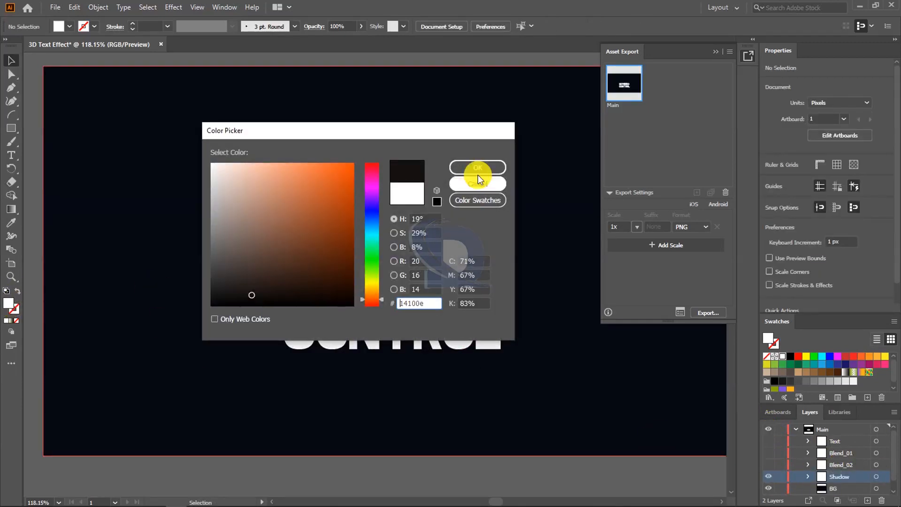
click(468, 168)
Step: Try to apply a near-black fill to the Shadow text
scroll(834, 468, down, 1)
double_click(768, 465)
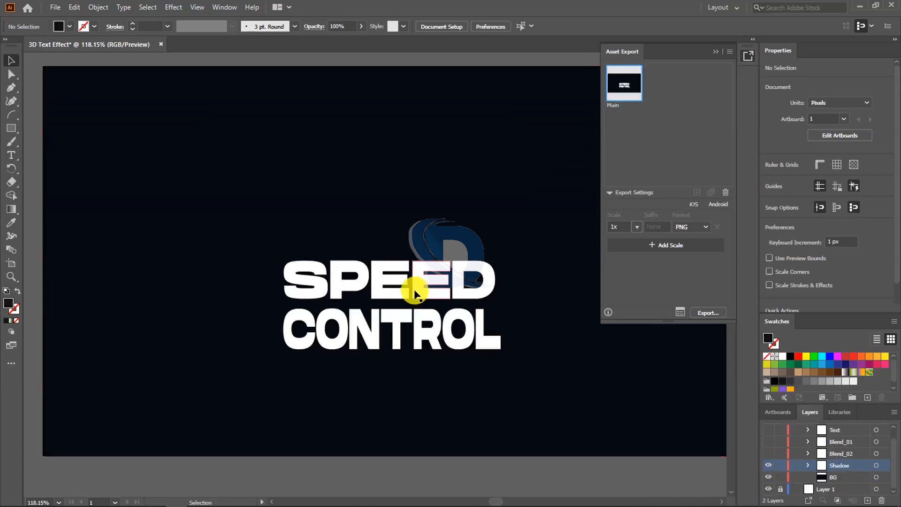
drag(260, 232, 296, 238)
drag(296, 233, 261, 224)
double_click(10, 303)
click(474, 168)
Step: Set the Shadow text's fill to #090b0f
double_click(829, 466)
click(453, 275)
double_click(817, 465)
click(450, 276)
click(382, 282)
double_click(9, 303)
click(268, 297)
click(466, 168)
Step: Duplicate the Shadow text to the artboard's lower-left corner, at about X 313, Y 940 px, with fill #090b0f
drag(422, 282, 190, 385)
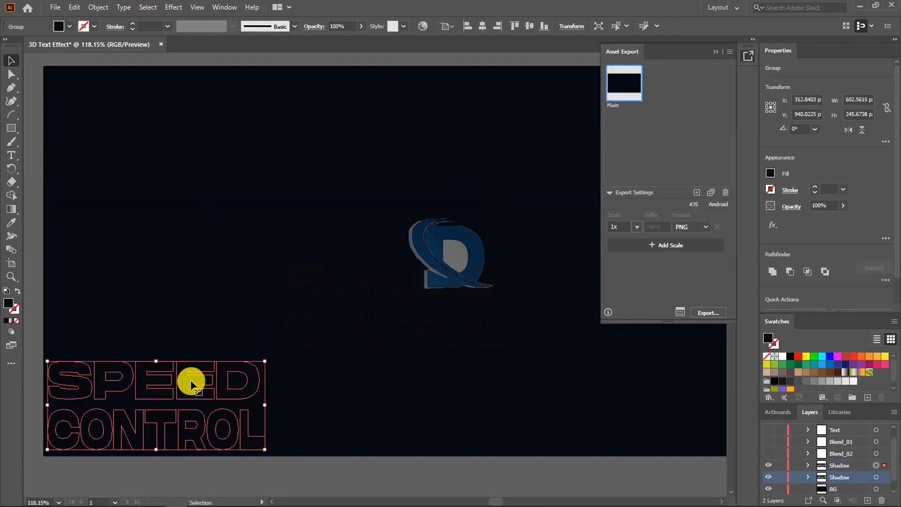
double_click(9, 303)
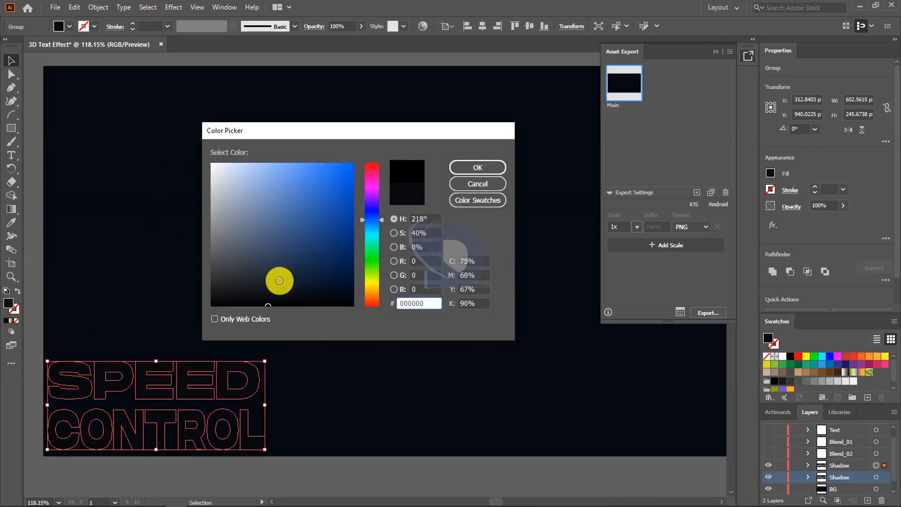
click(477, 167)
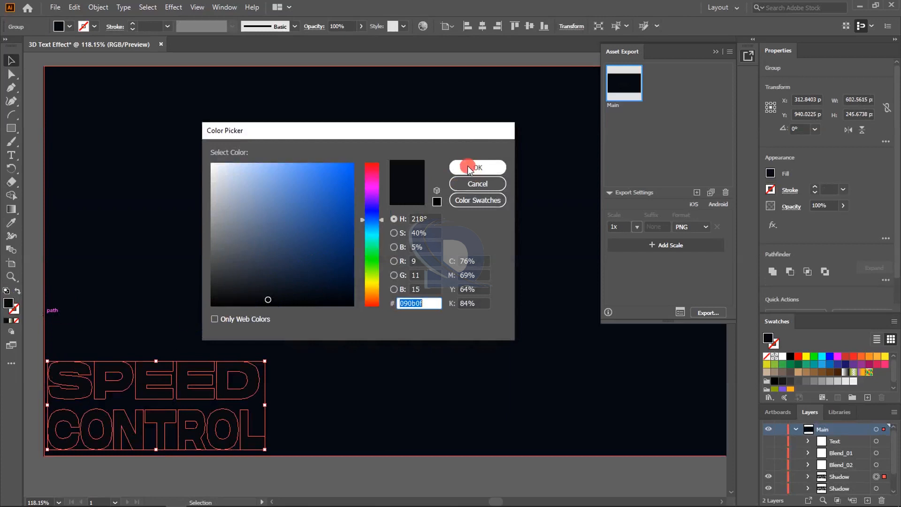
click(470, 168)
Step: Sample the background's appearance onto the central Shadow text and accept #050811 as its fill
drag(73, 414, 380, 284)
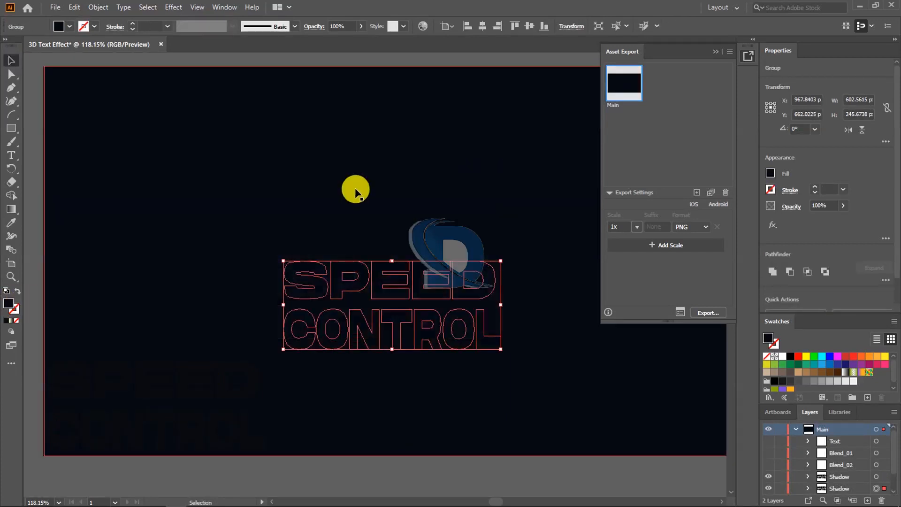
key(i)
click(194, 266)
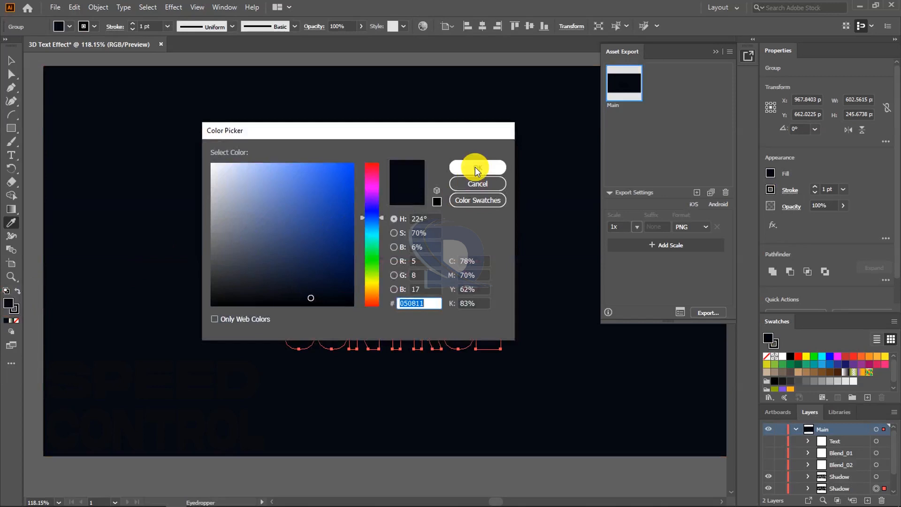
click(468, 168)
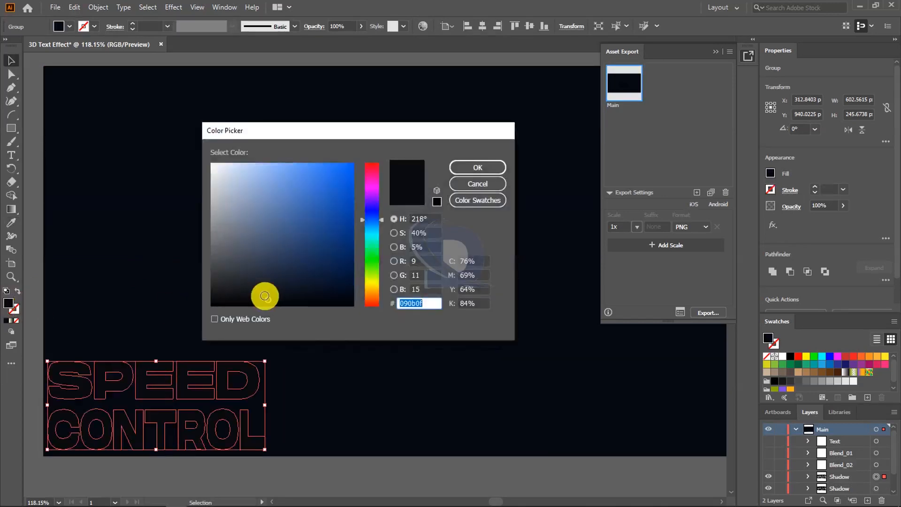
Step: Match the fill of the lower-left Shadow copy to the dark background
click(467, 168)
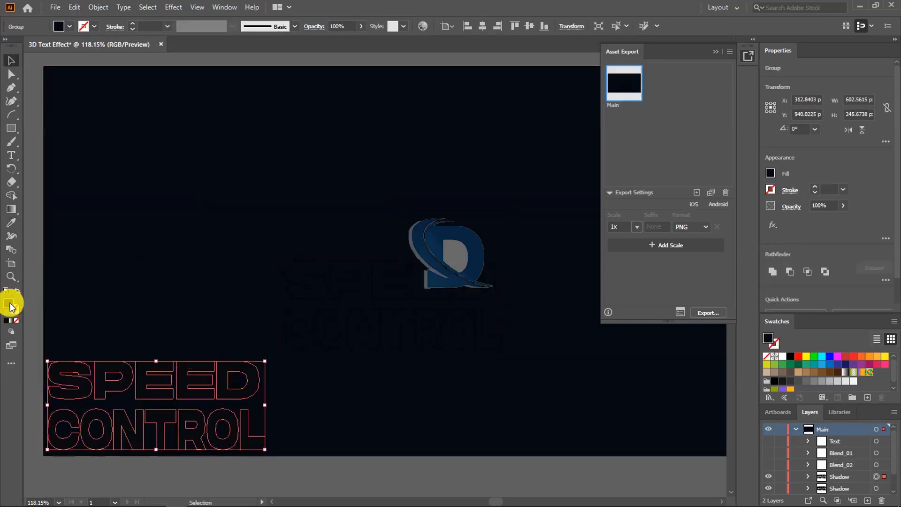
double_click(8, 302)
click(471, 170)
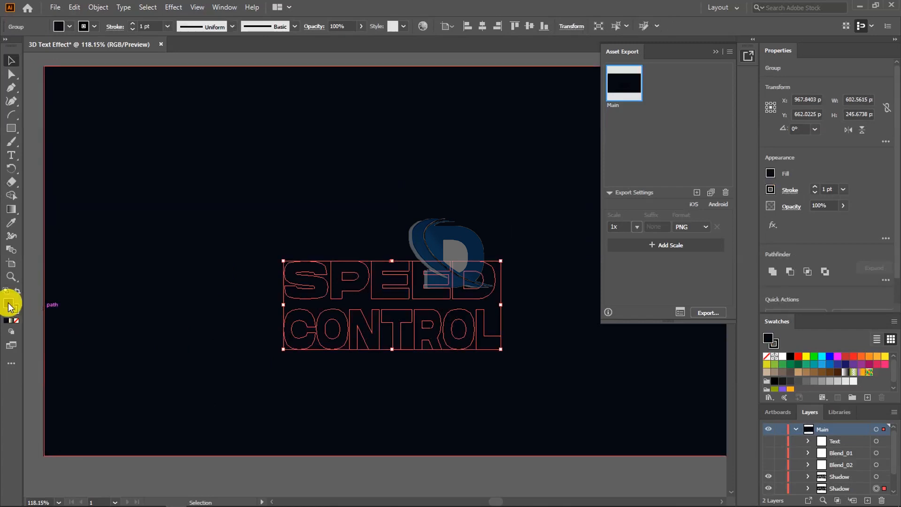
Step: Set the central Shadow text's fill to #080111
double_click(8, 303)
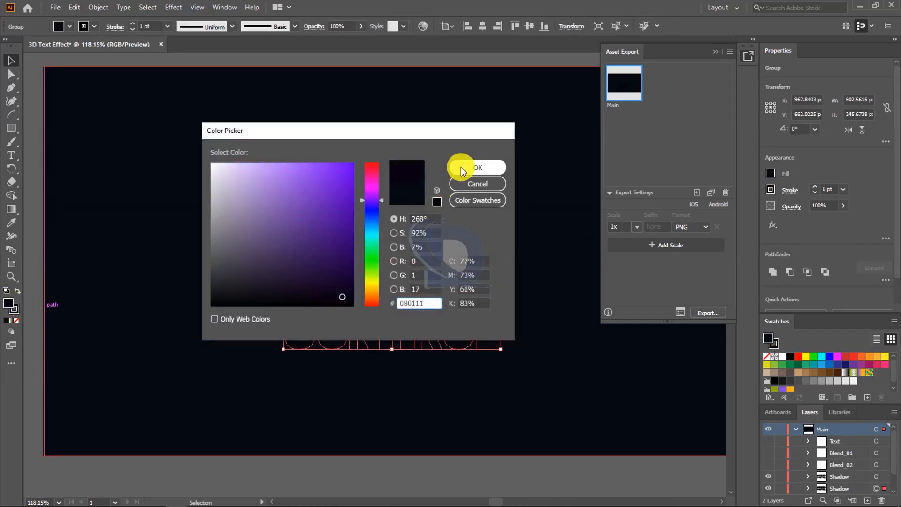
click(469, 168)
click(366, 259)
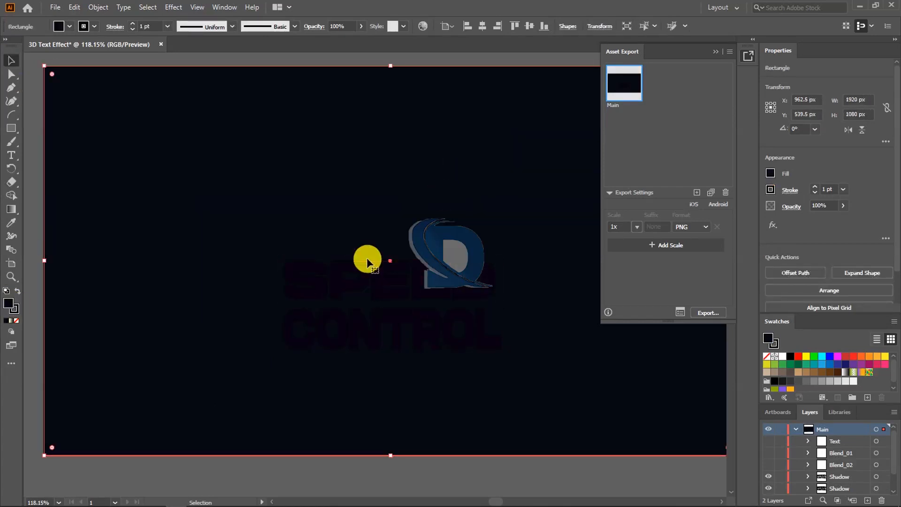
Step: Try renaming the bottom Shadow group in the Main layer as "Lower"
scroll(769, 466, down, 2)
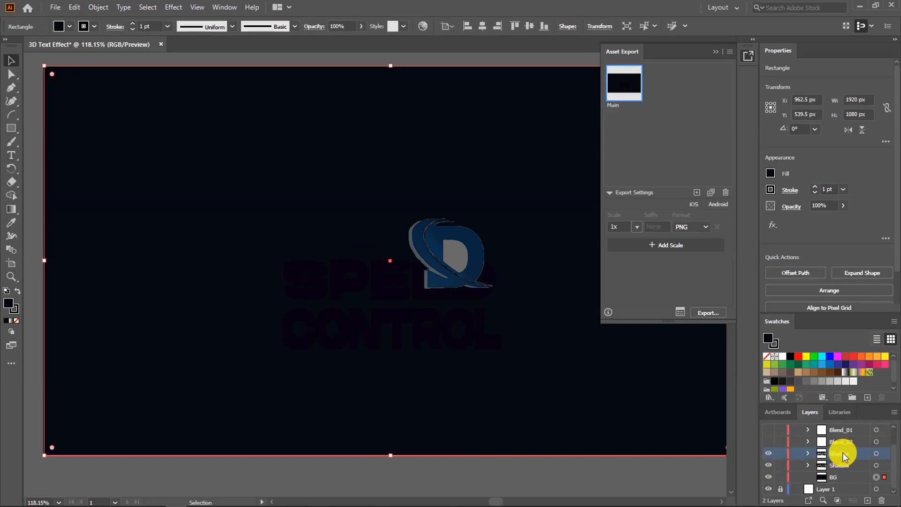
double_click(838, 465)
scroll(838, 462, up, 2)
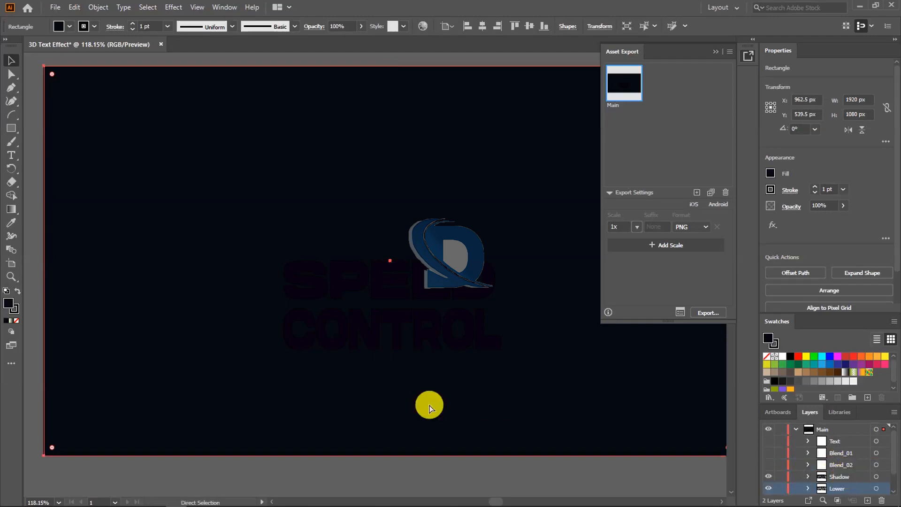
click(386, 277)
scroll(840, 450, down, 2)
key(v)
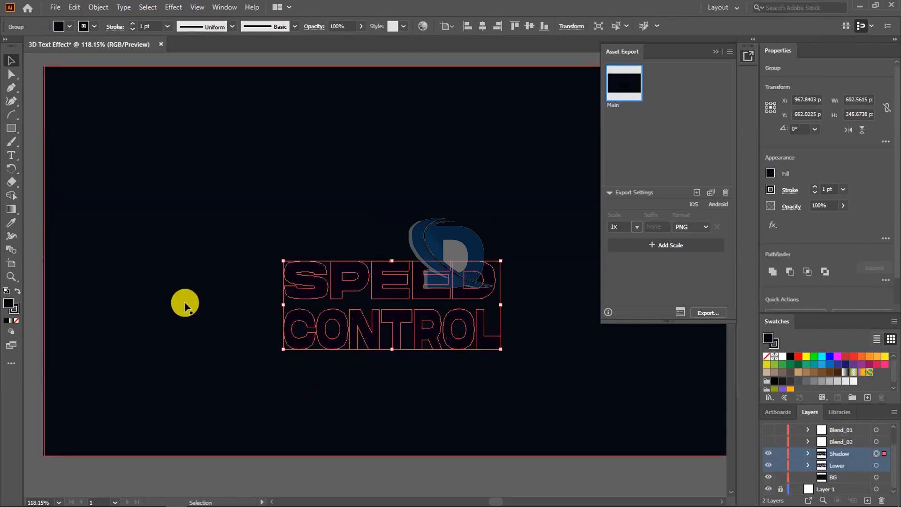
double_click(185, 305)
key(ctrl+z)
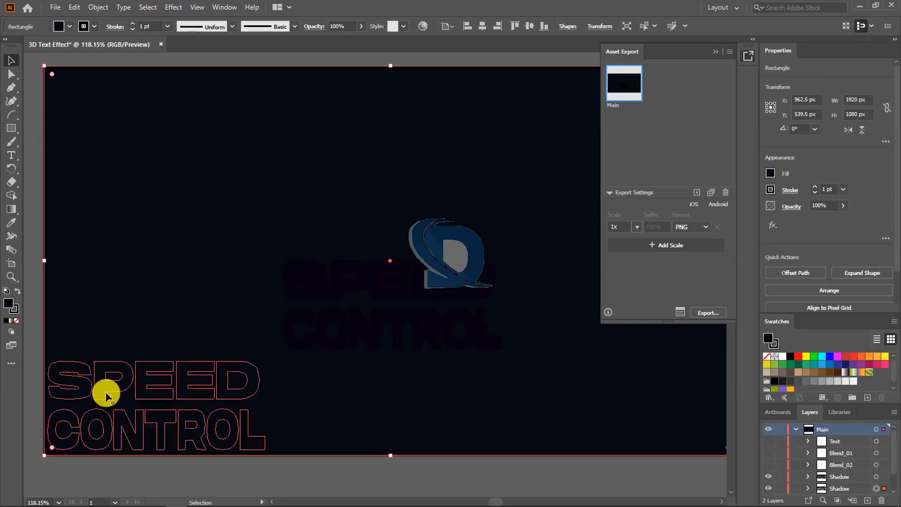
Step: Rename the bottom Shadow group as "Lover" and select it together with the other Shadow group
scroll(834, 467, down, 2)
click(843, 468)
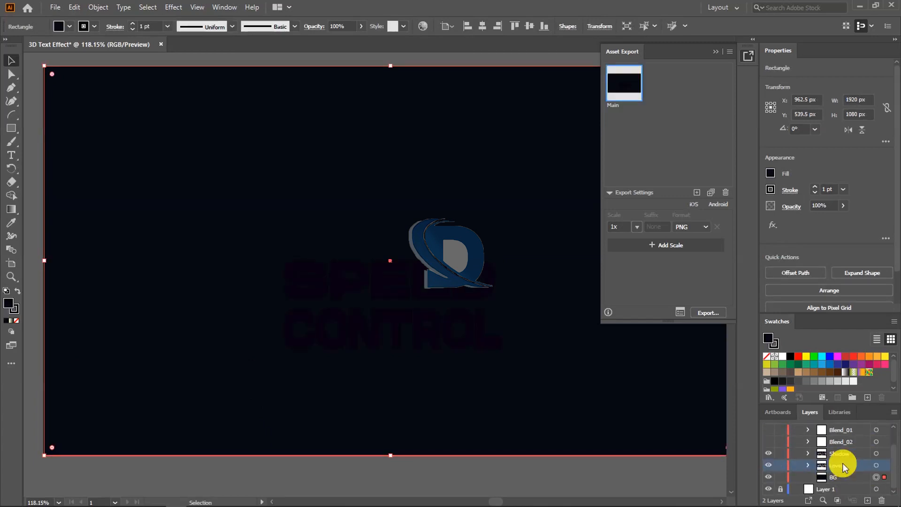
click(876, 453)
shift+click(876, 465)
Step: Set the blend spacing to Specified Steps and make a blend between the two selected shadow texts
right_click(225, 313)
click(98, 8)
mouse_move(141, 313)
click(300, 341)
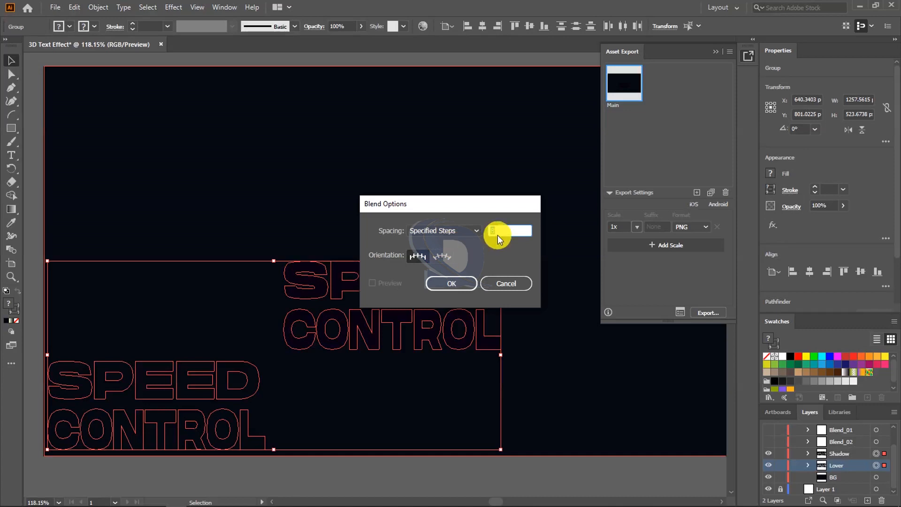
key(Return)
click(97, 8)
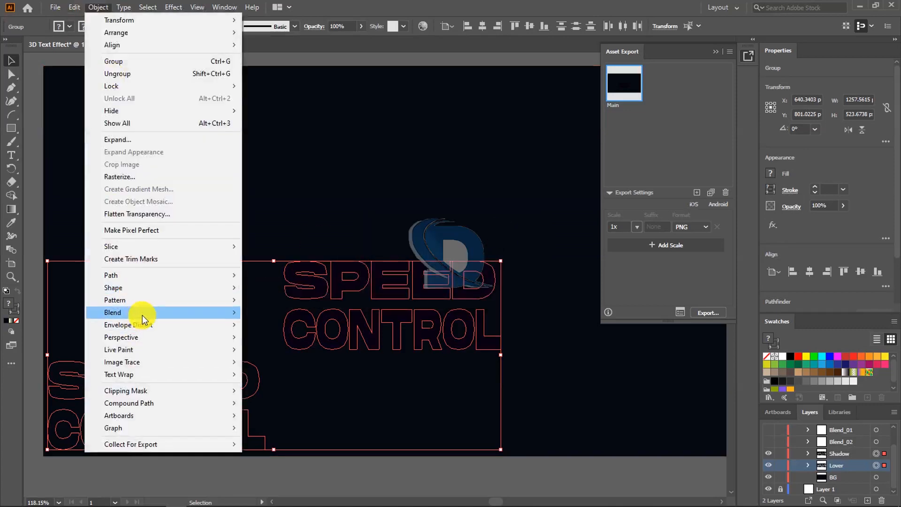
mouse_move(143, 314)
click(275, 314)
Step: Show the Text, Blend_01 and Blend_02 groups again and clear the selection
scroll(426, 173, down, 2)
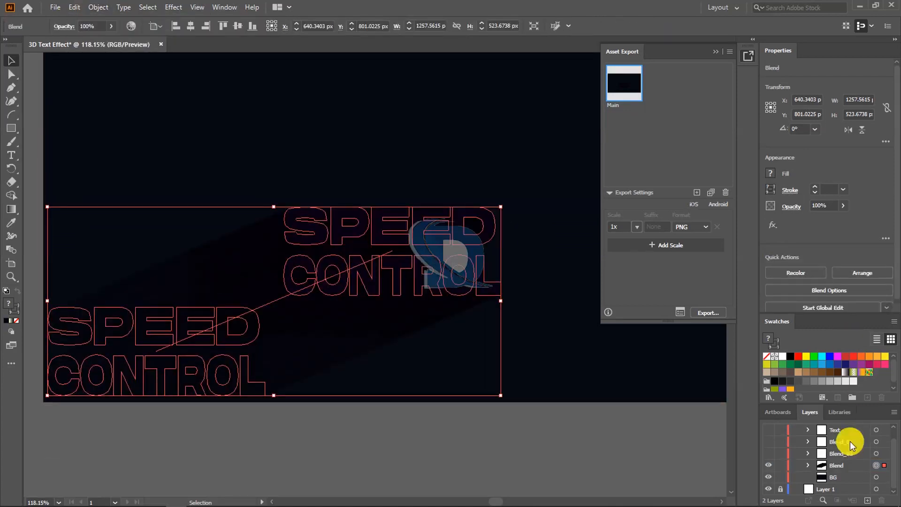
drag(768, 453, 768, 430)
scroll(338, 175, down, 3)
scroll(352, 150, up, 4)
click(369, 122)
scroll(369, 122, down, 3)
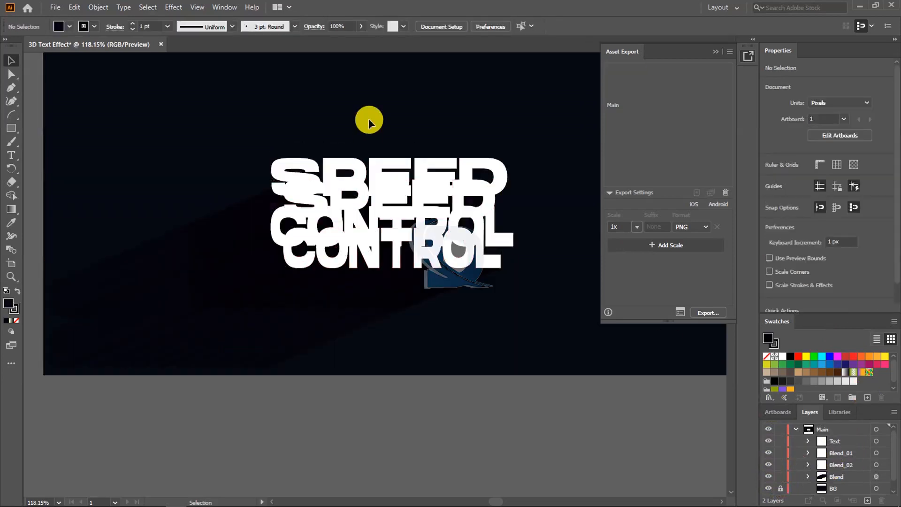
Step: Change the Blend_01 text's fill to blue
scroll(369, 122, up, 6)
click(876, 452)
double_click(8, 303)
drag(351, 184, 356, 243)
click(477, 168)
Step: Change the Blend_02 text's fill to a dark orange
click(876, 464)
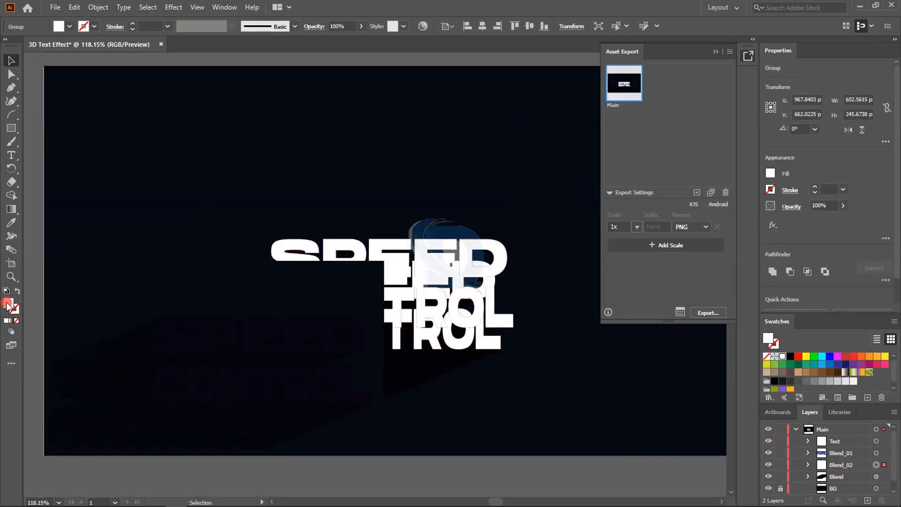
double_click(8, 303)
click(371, 201)
click(372, 294)
click(342, 213)
click(477, 167)
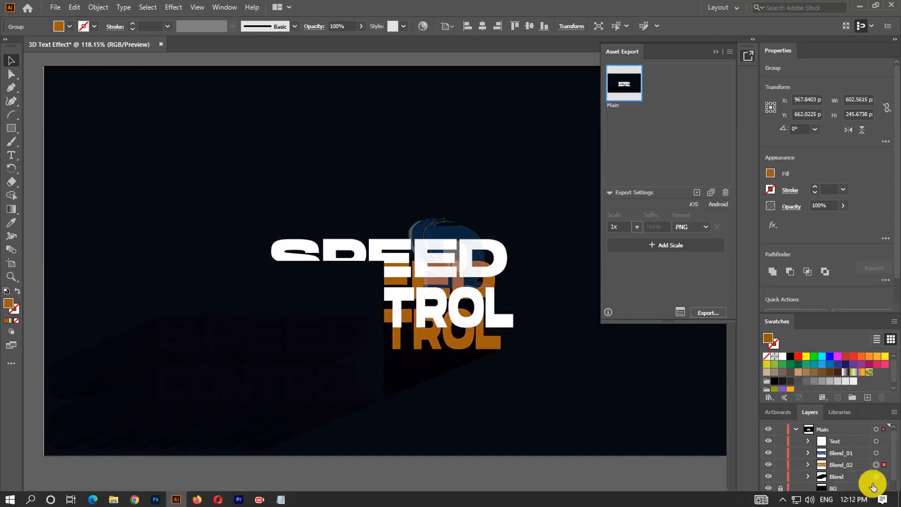
key(ctrl+minus)
key(ctrl+minus)
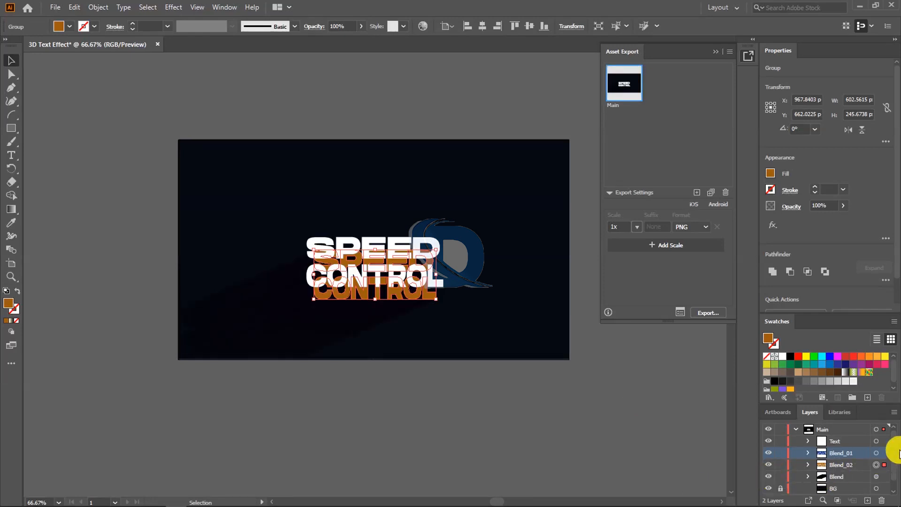
Step: Blend the blue Blend_01 text with the dark orange Blend_02 text and clear the selection
shift+click(876, 452)
key(ctrl+alt+b)
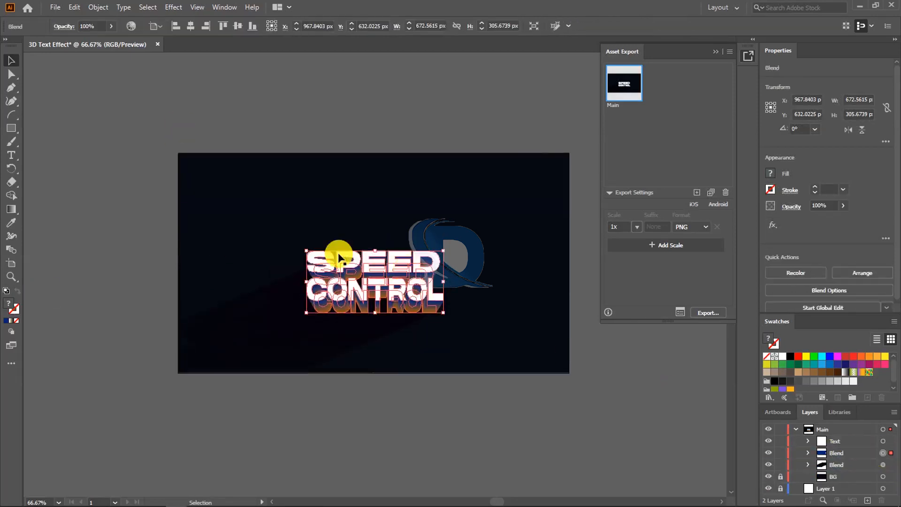
key(ctrl+shift+a)
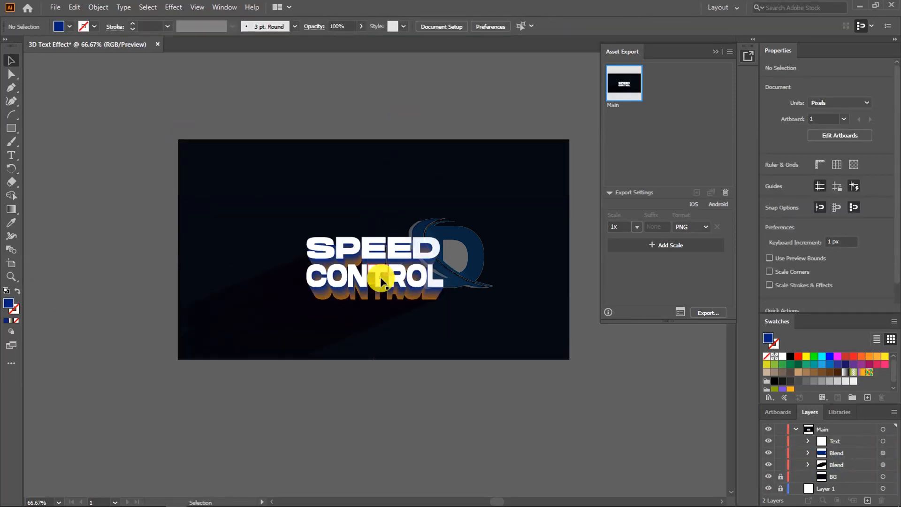
Step: Select the front Text group and try a linear gradient fill on it
click(768, 441)
click(768, 441)
click(883, 441)
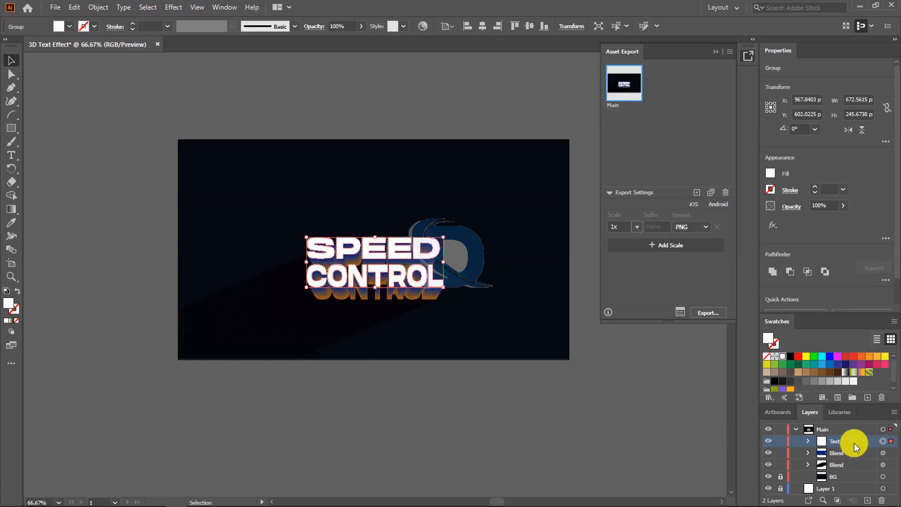
key(g)
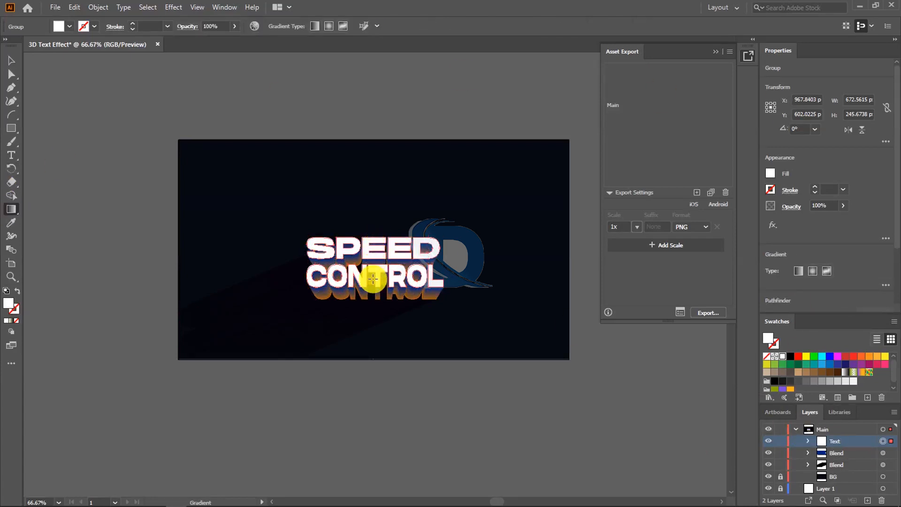
click(798, 271)
click(69, 27)
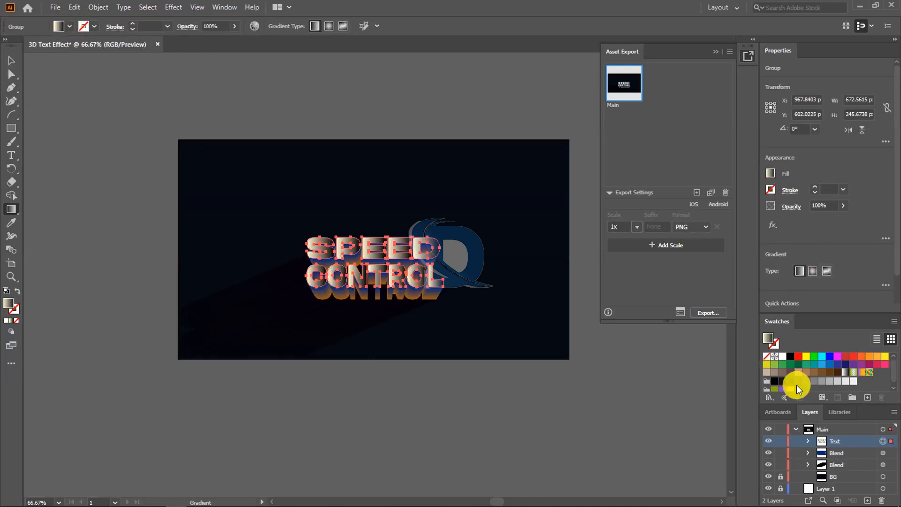
Step: Put away the Swatches and Asset Export panels and undo the Text group's gradient fill
right_click(777, 322)
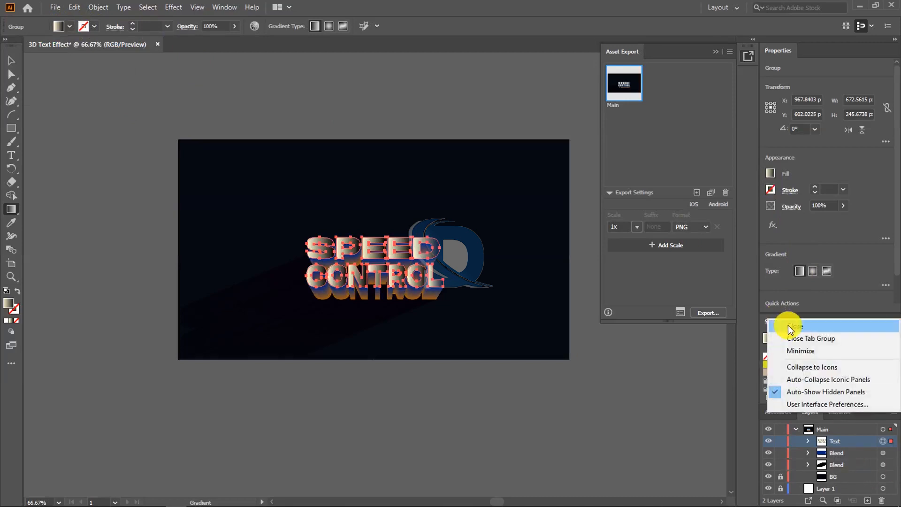
click(788, 327)
click(715, 52)
key(ctrl+z)
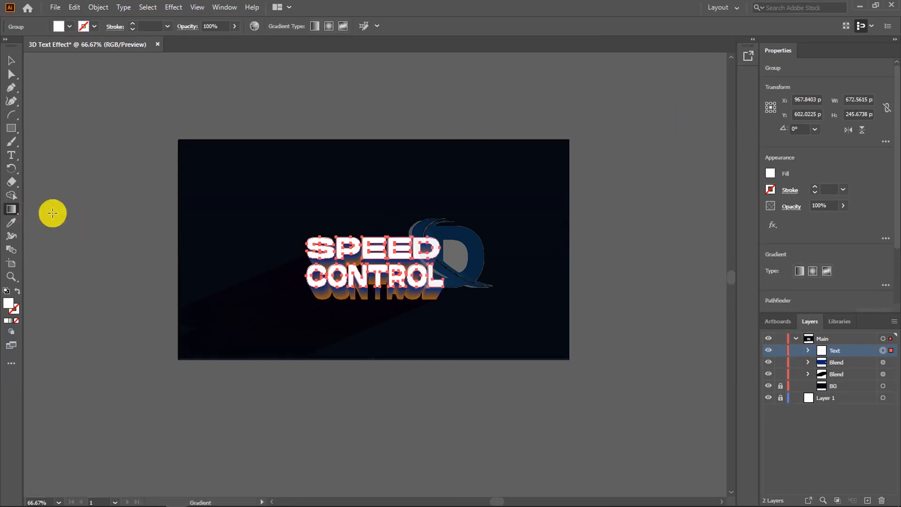
Step: Apply a linear gradient to the Text group and sample its first stop's colour from the dark orange lower text
click(316, 26)
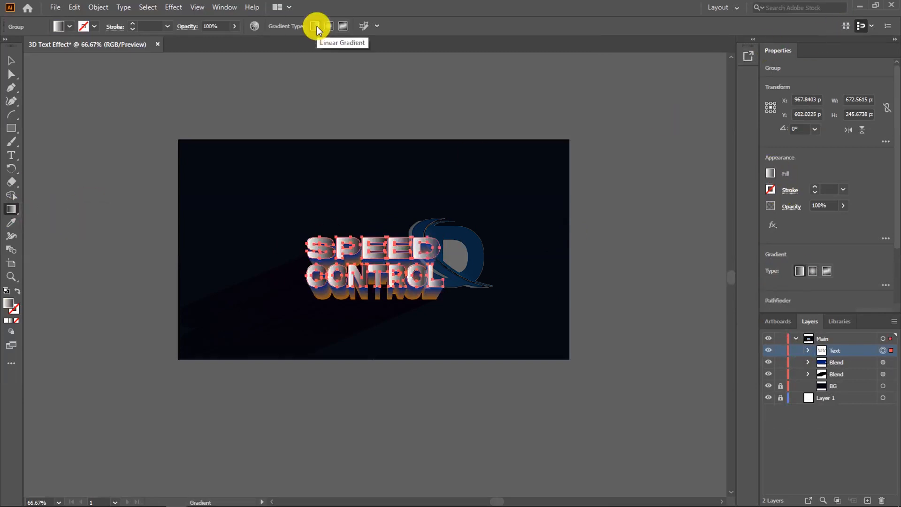
click(799, 271)
double_click(770, 373)
click(799, 361)
click(770, 373)
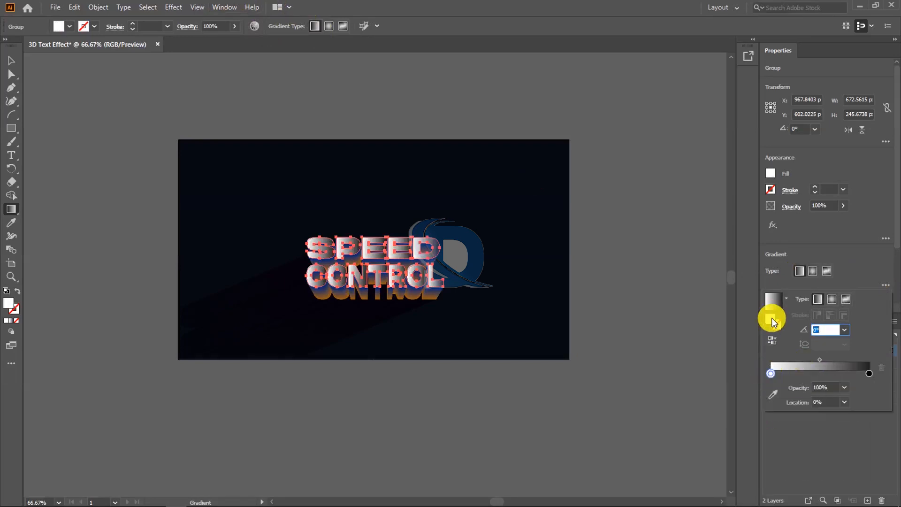
click(772, 393)
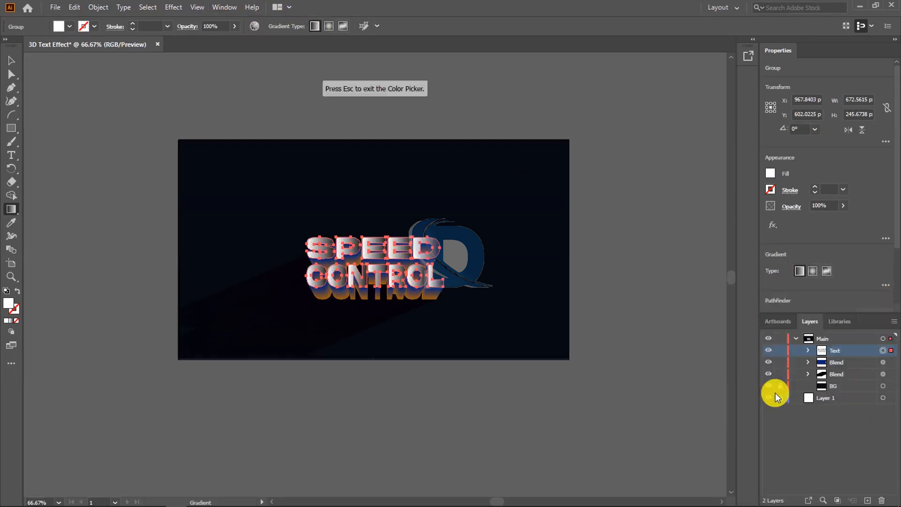
click(429, 296)
Step: Set the angle of the Text group's orange-to-black gradient to -90°
scroll(870, 282, down, 2)
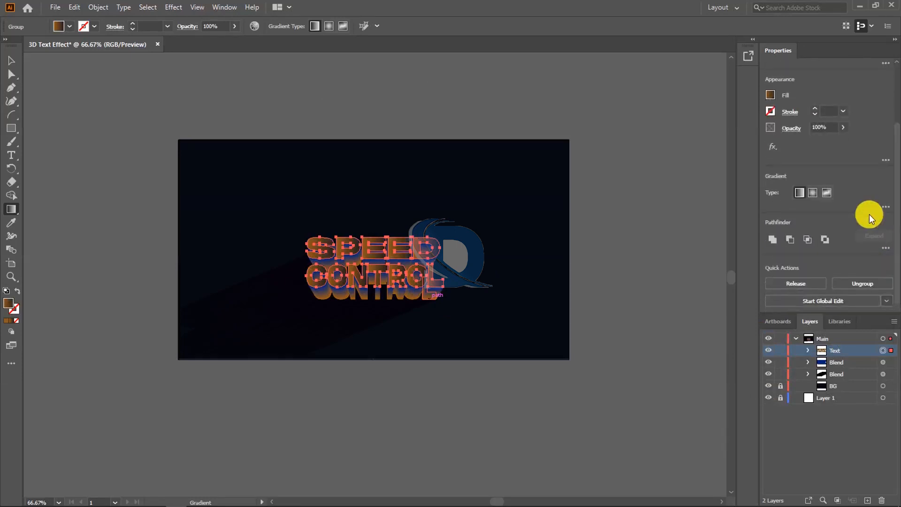
click(885, 206)
click(830, 249)
key(Return)
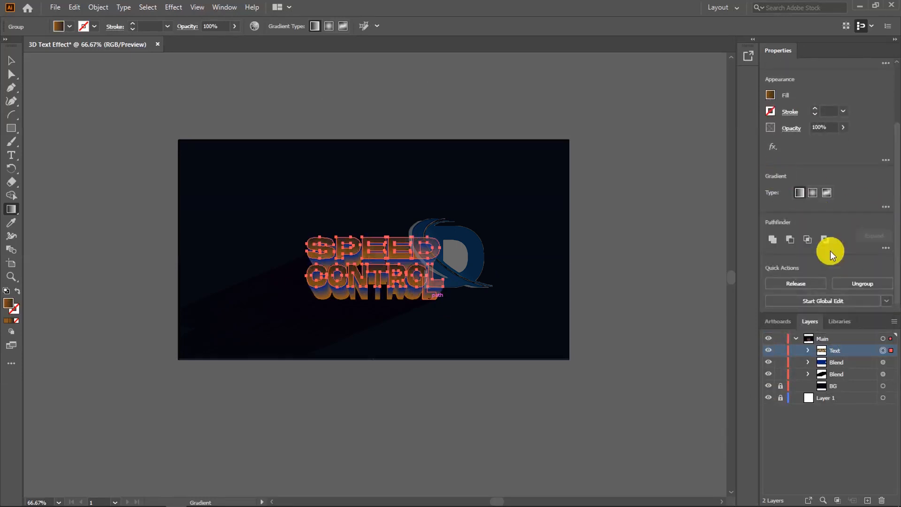
click(886, 206)
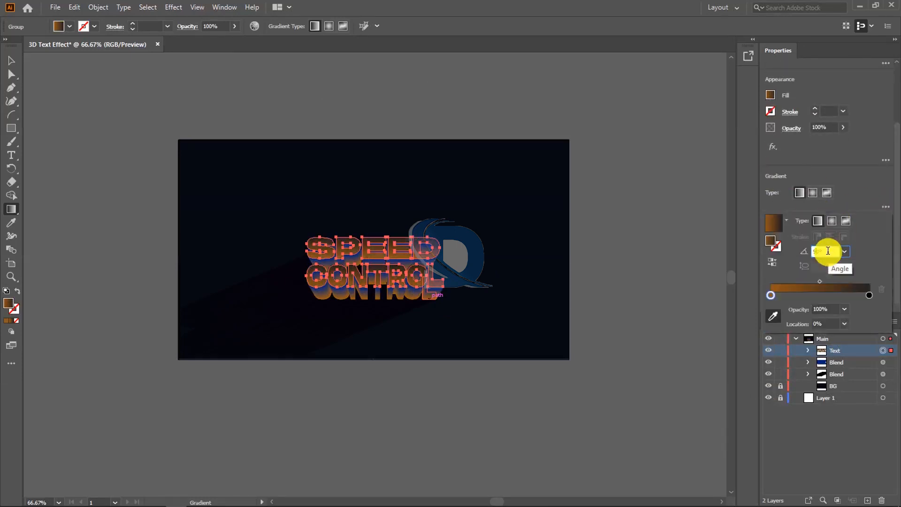
text(-90)
key(Return)
Step: Change the first stop of the Text group's gradient to bright yellow (ffec00)
click(885, 206)
double_click(8, 303)
drag(373, 278, 372, 296)
drag(320, 196, 355, 144)
drag(372, 296, 370, 286)
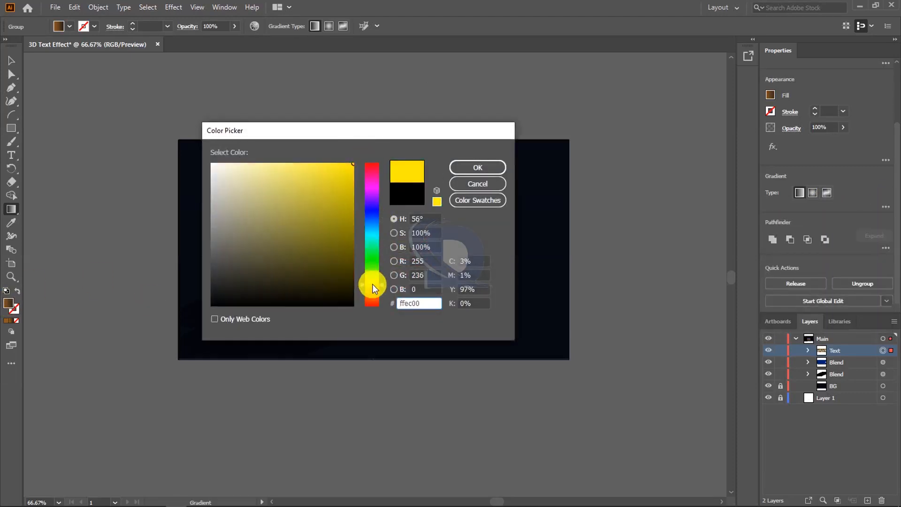
click(474, 170)
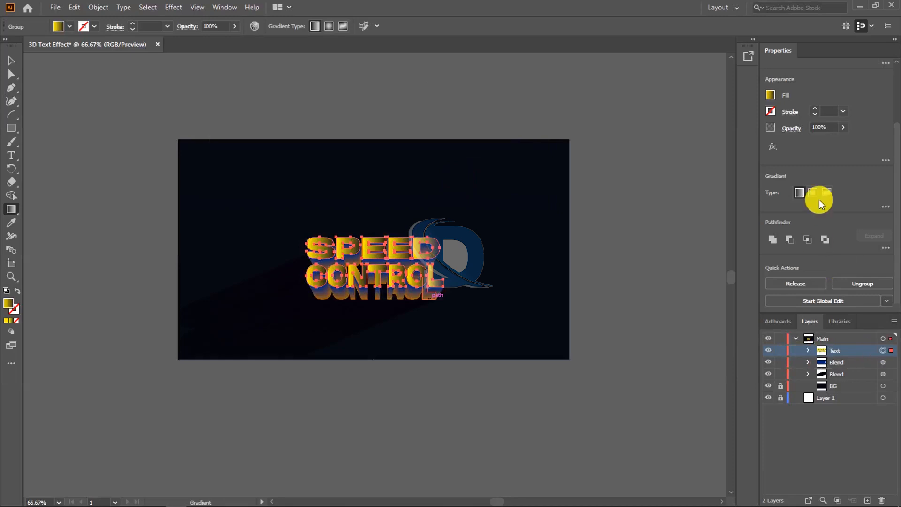
Step: Change the end stop of the Text group's gradient from black to a bright orange
click(886, 206)
click(868, 295)
double_click(8, 303)
click(354, 144)
click(473, 171)
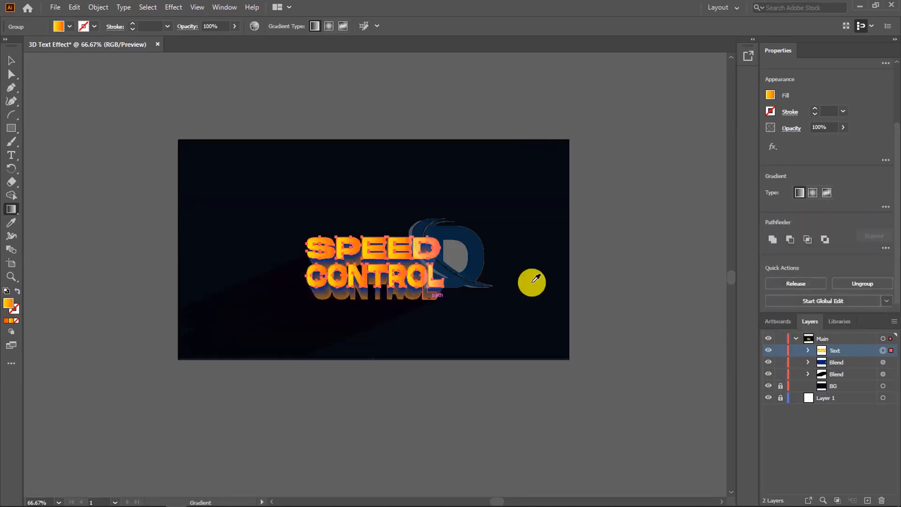
Step: Set the yellow-to-orange gradient's angle to -90° and deselect the text
click(886, 207)
click(824, 251)
text(-)
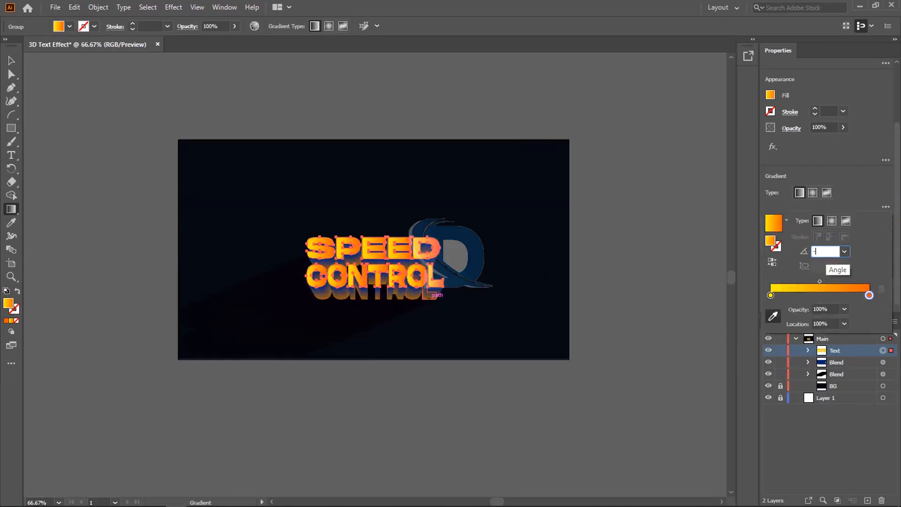
text(90)
key(Return)
click(11, 60)
click(140, 93)
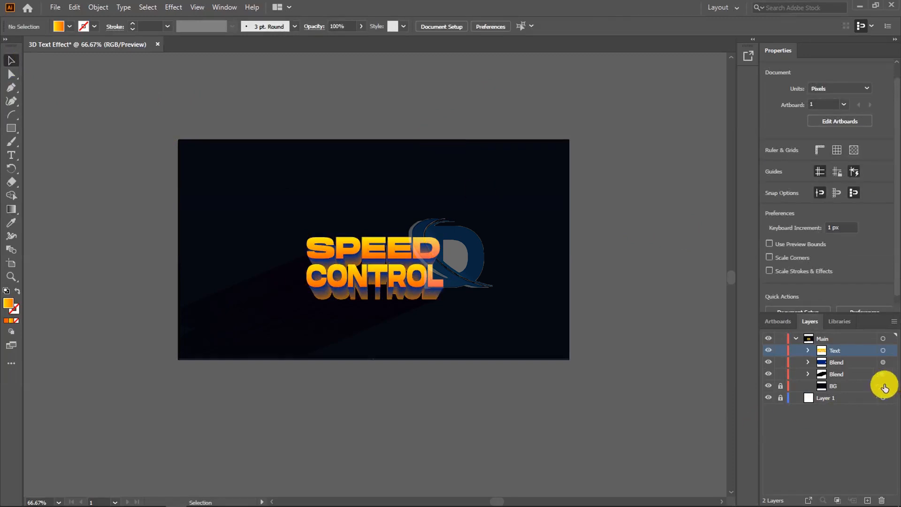
Step: Try centring the Text group and both blends horizontally, undo the alignment, and clear the selection
click(882, 362)
shift+click(839, 382)
key(ctrl+a)
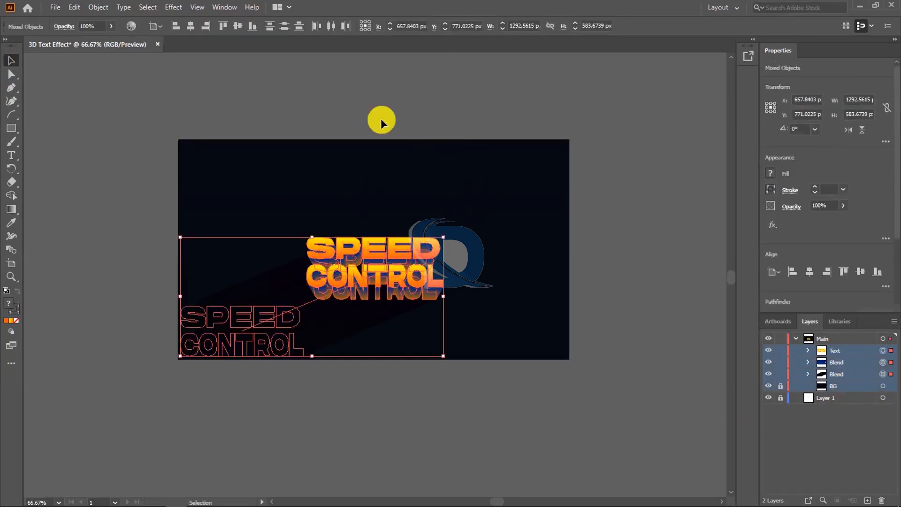
click(193, 26)
key(ctrl+z)
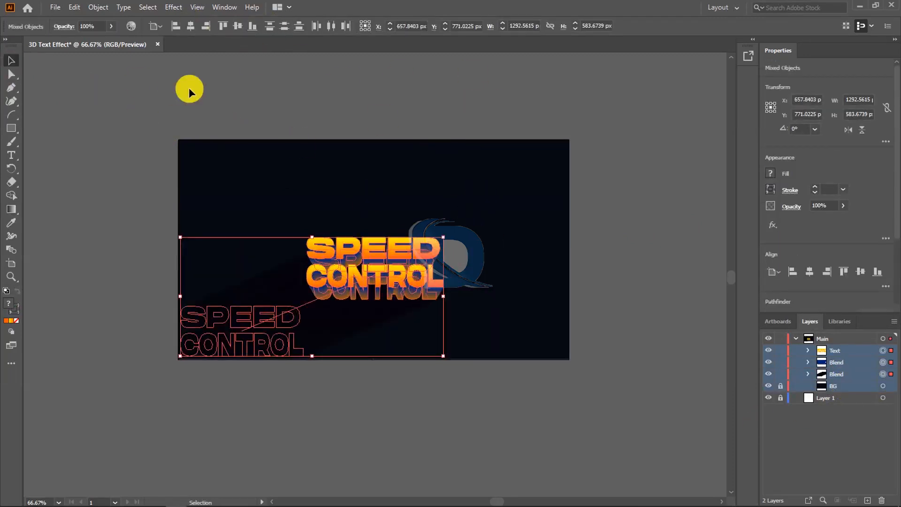
click(189, 88)
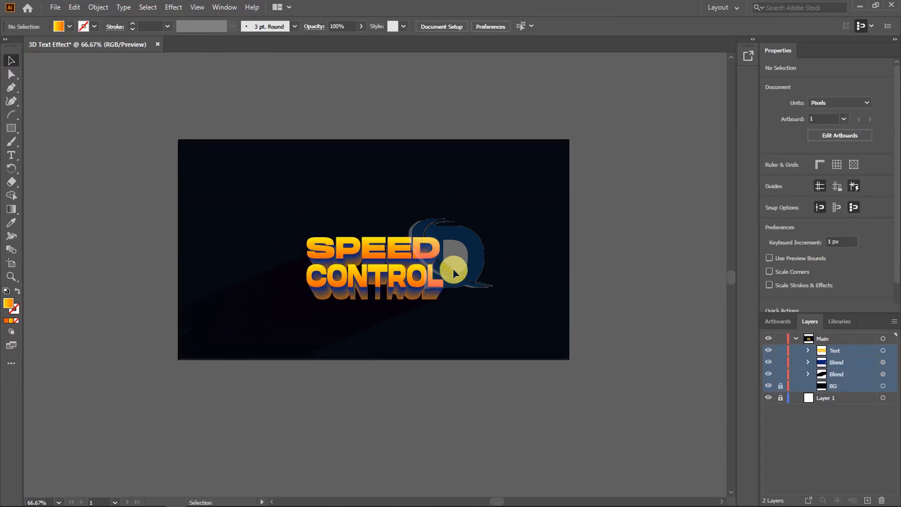
Step: Switch to Notepad and add the closing notes "yeah guyz you can see the result", "that's it for the video guyz" and "i hope you enjoy my video"
click(420, 266)
click(648, 255)
key(alt+Tab)
text(ye)
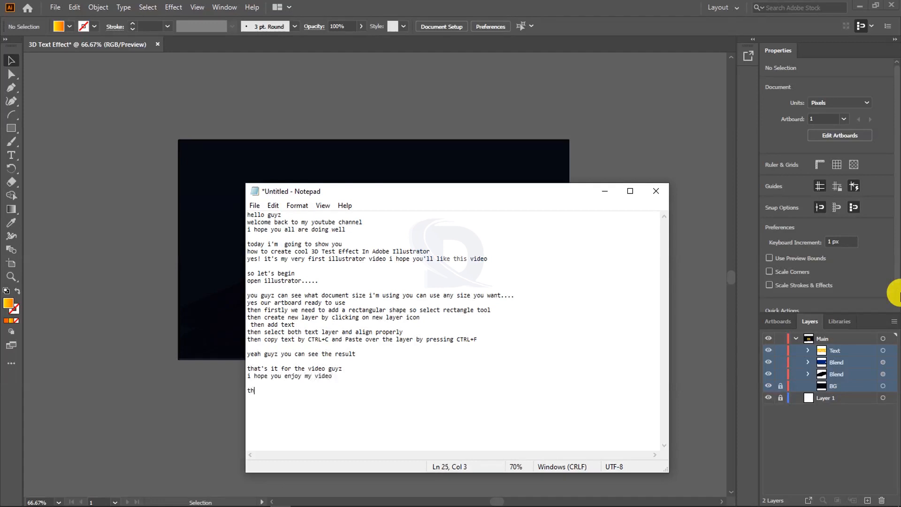
click(258, 495)
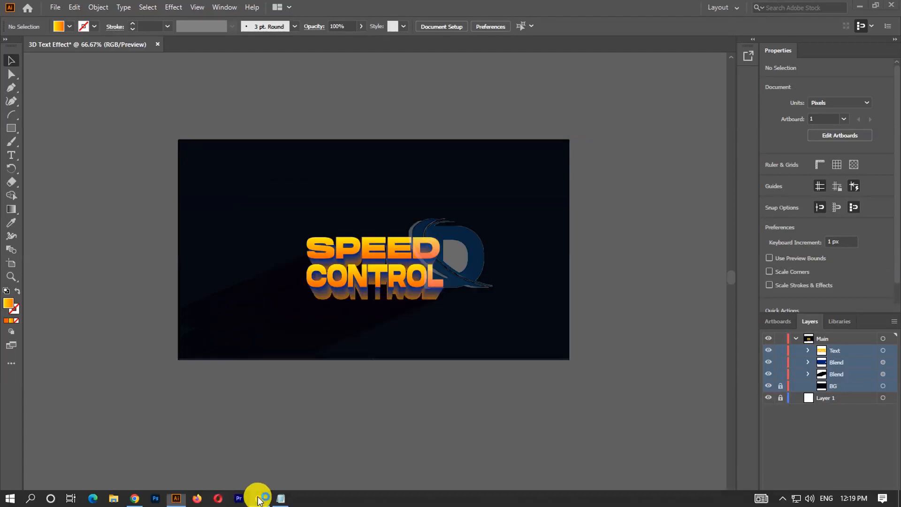